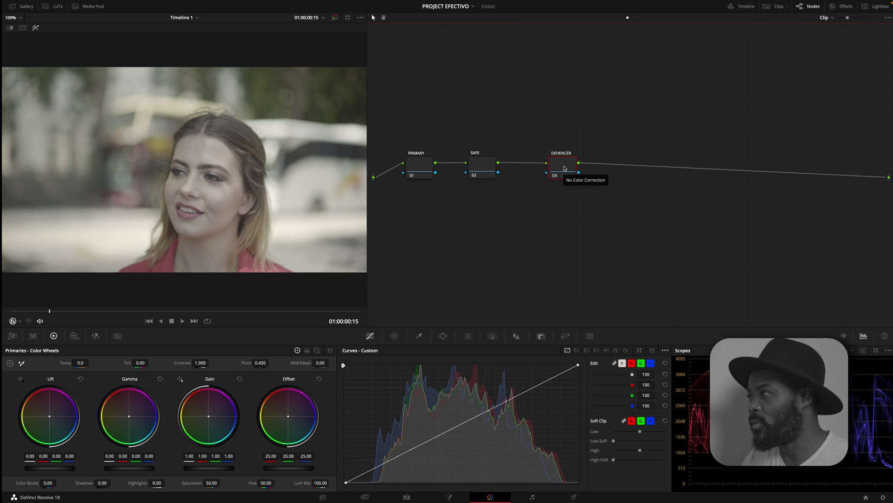
- Find Dehancer Pro 6.2.0 in the effects library and apply it to the DEHENCER node
left_click(842, 7)
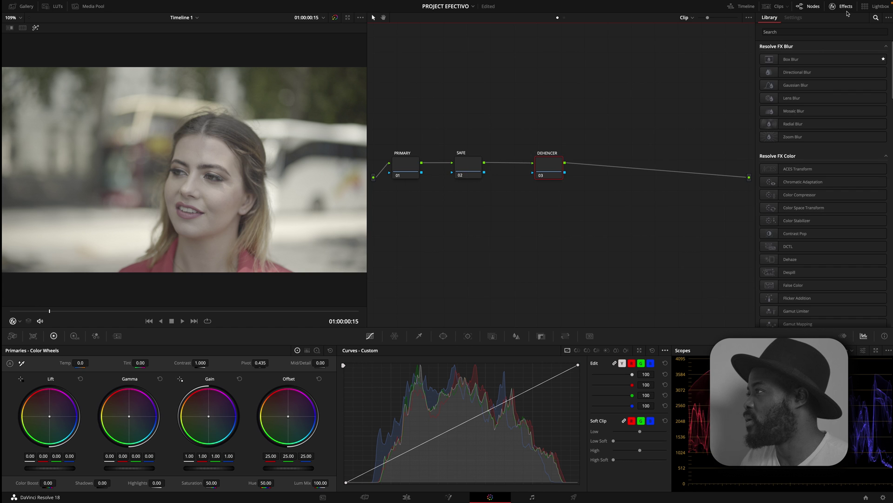
left_click(832, 31)
type("D")
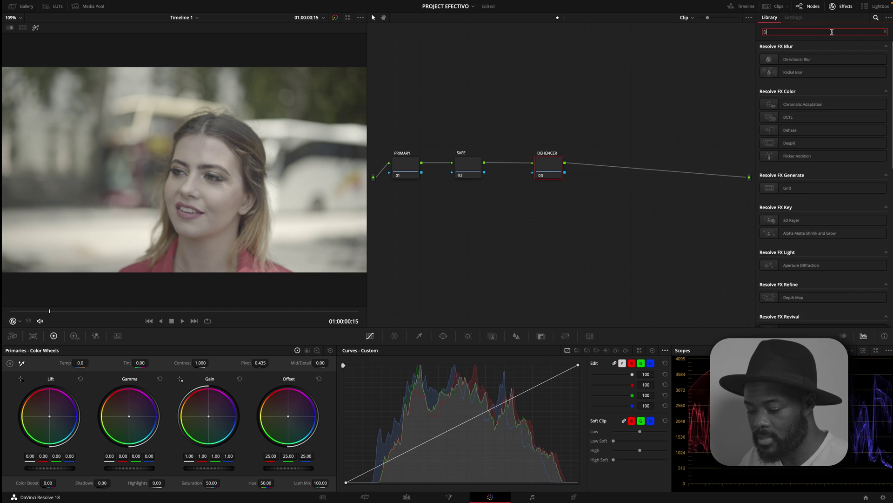
type("EH")
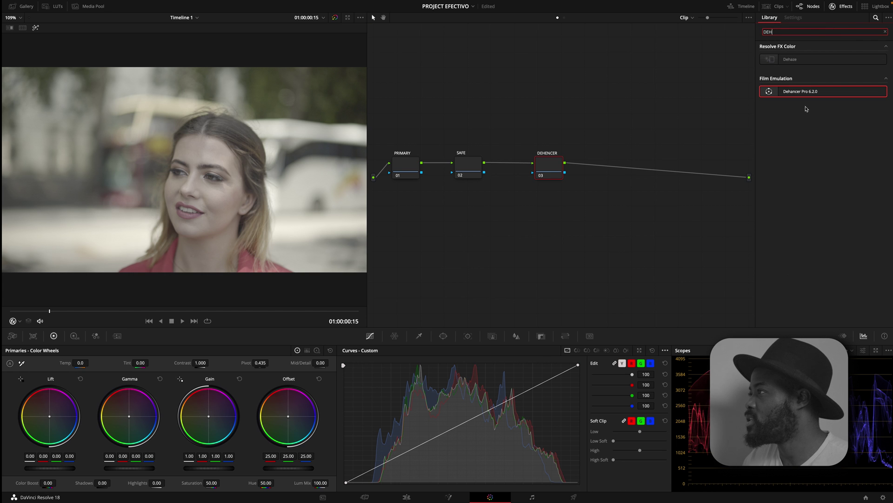
left_click_drag(809, 92, 551, 170)
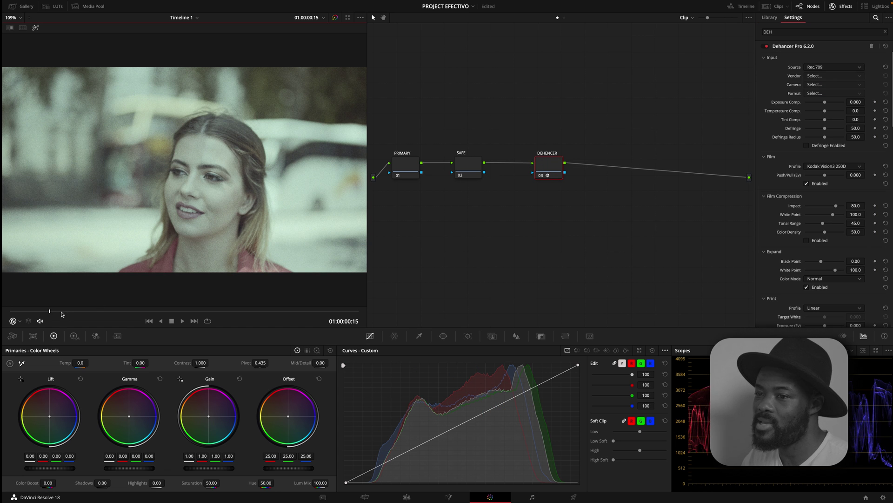
- Play and scrub through the clip to preview the default Dehancer look
key("space")
left_click(14, 311)
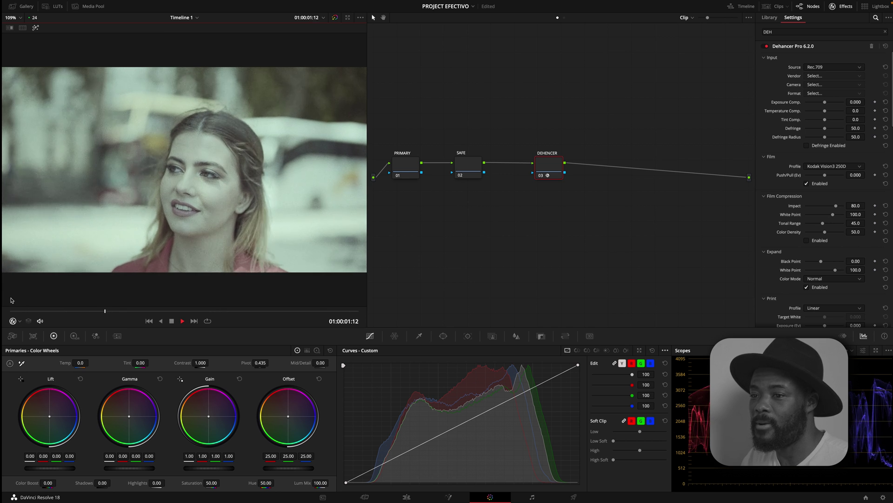
key("space")
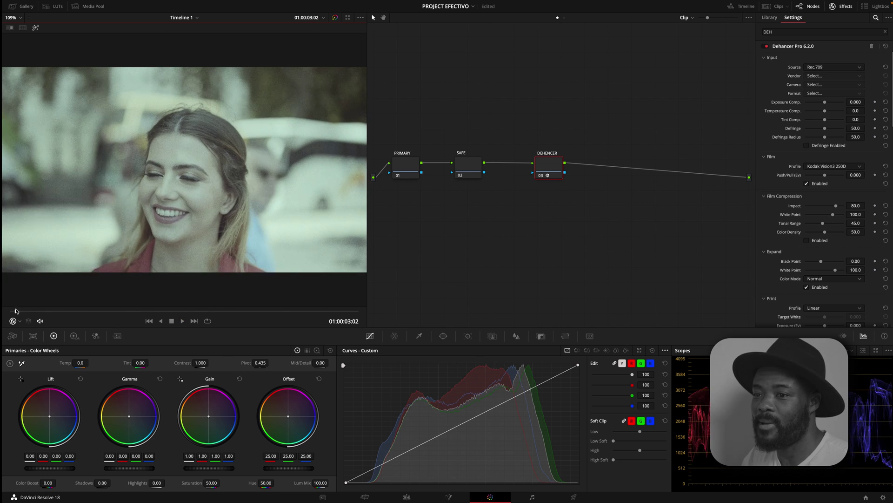
left_click(16, 312)
key("space")
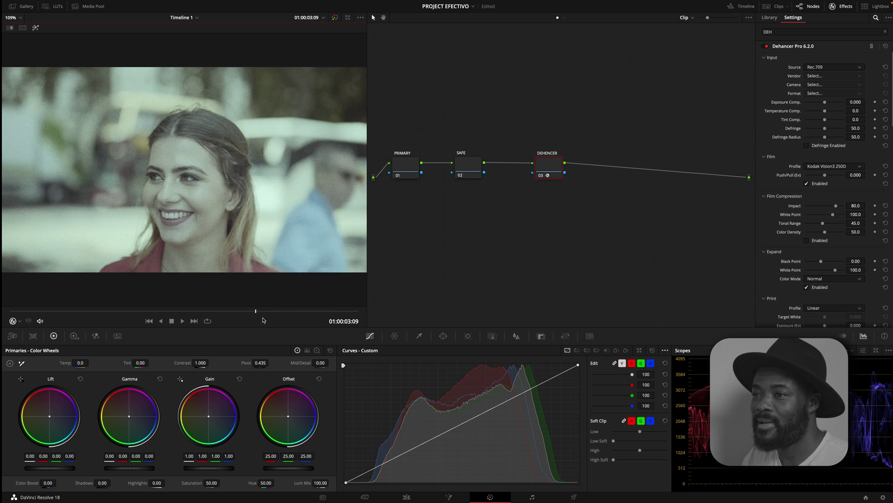
left_click_drag(225, 309, 64, 305)
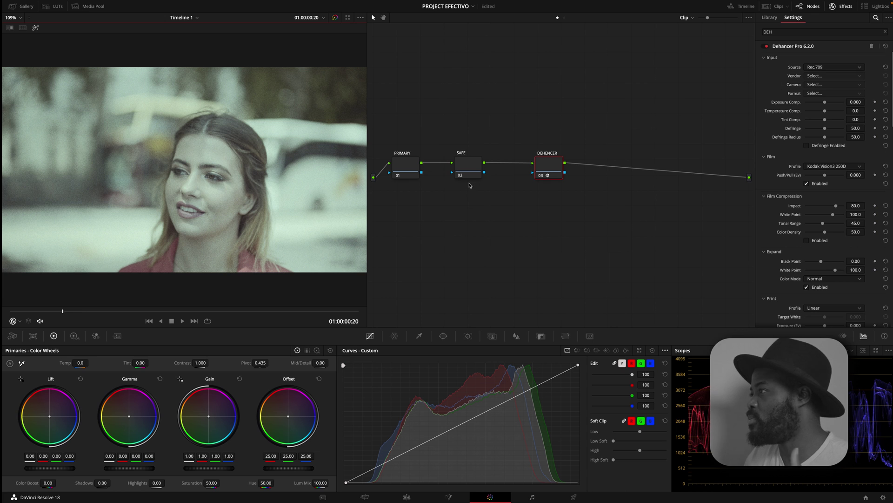
- Disable Dehancer's Film and Expand effects and collapse the Input, Film, Film Compression and Expand groups
left_click(809, 184)
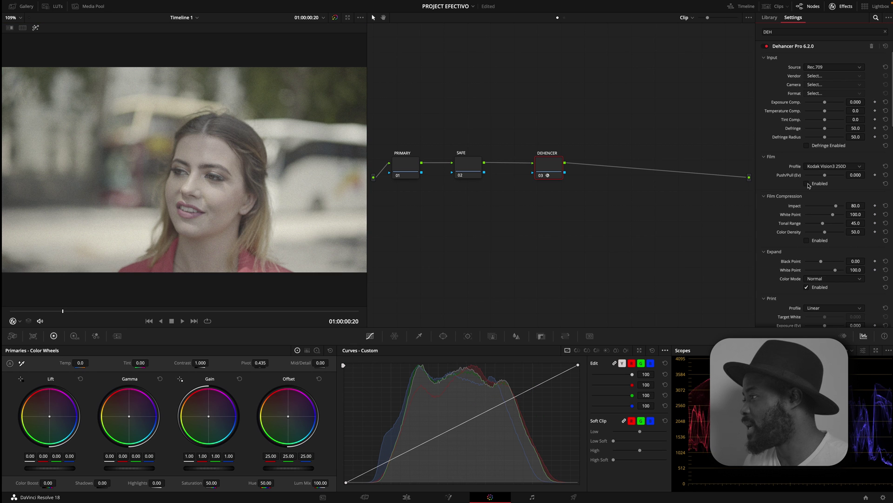
left_click(765, 57)
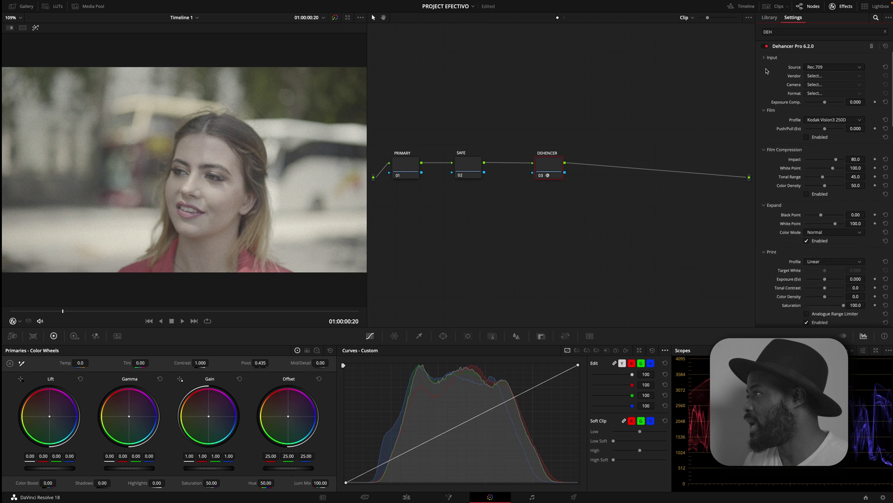
left_click(765, 68)
left_click(811, 172)
left_click(764, 80)
left_click(764, 91)
- Disable the Film Grain effect and collapse the Print, Color Head and Film Grain groups
left_click(763, 100)
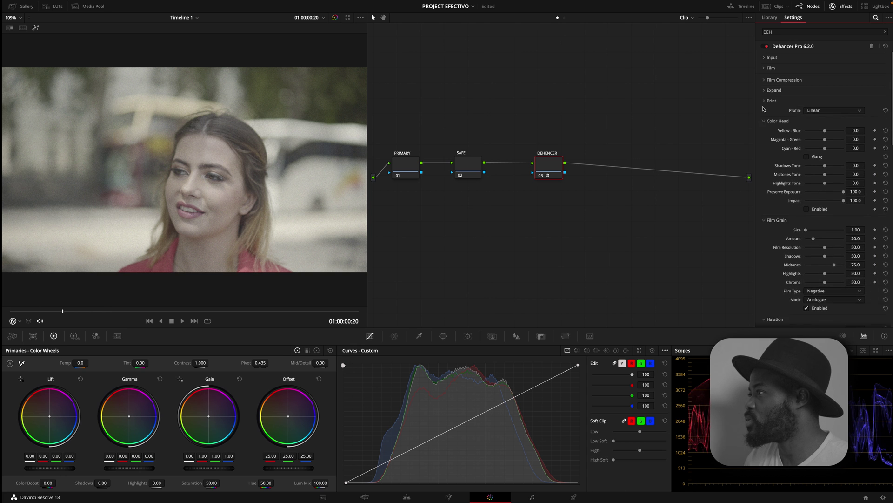
left_click(764, 100)
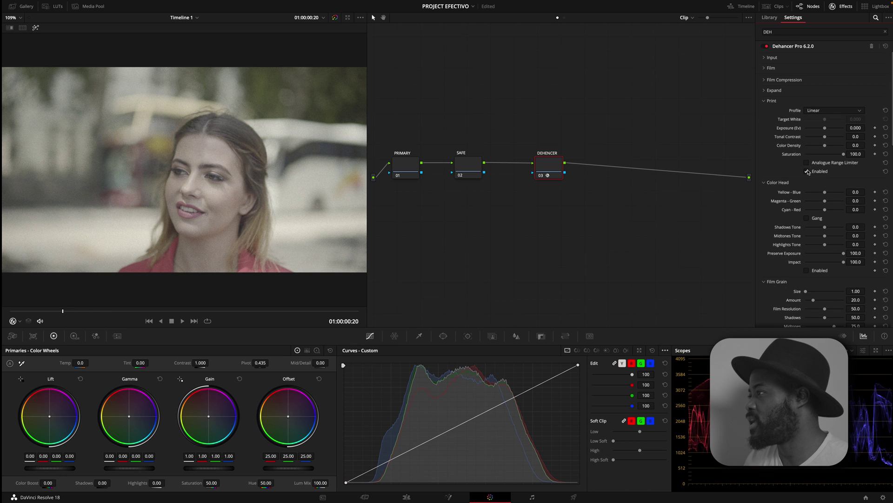
left_click(764, 101)
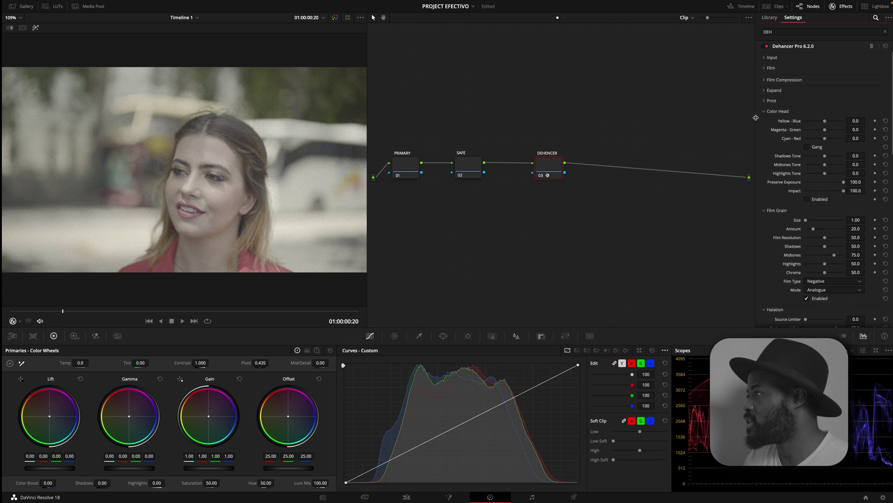
left_click(764, 111)
left_click(806, 210)
left_click(764, 122)
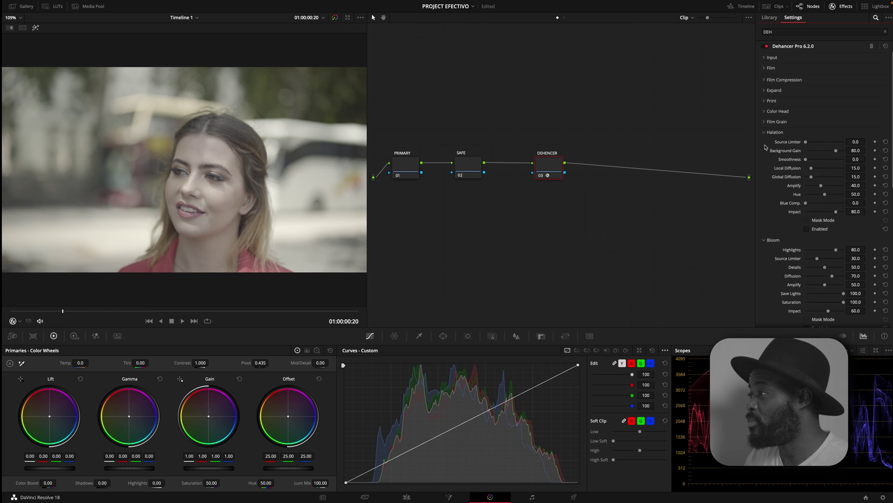
- Collapse the Halation, Bloom, Vignette, Film Breath and Gate Weave groups
left_click(763, 132)
left_click(764, 143)
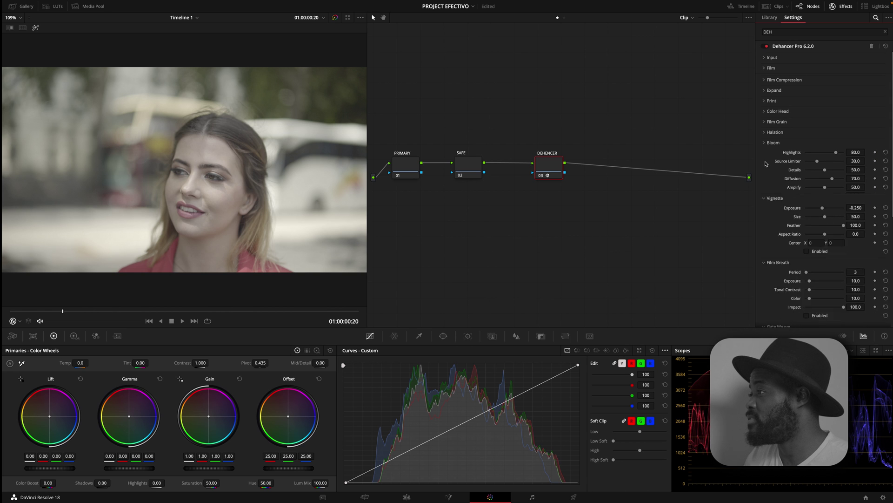
left_click(763, 153)
left_click(764, 164)
left_click(765, 174)
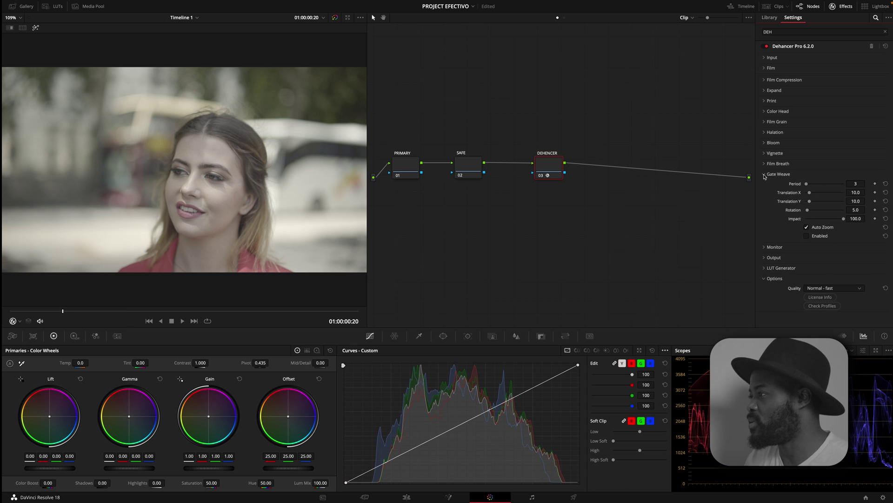
left_click(764, 174)
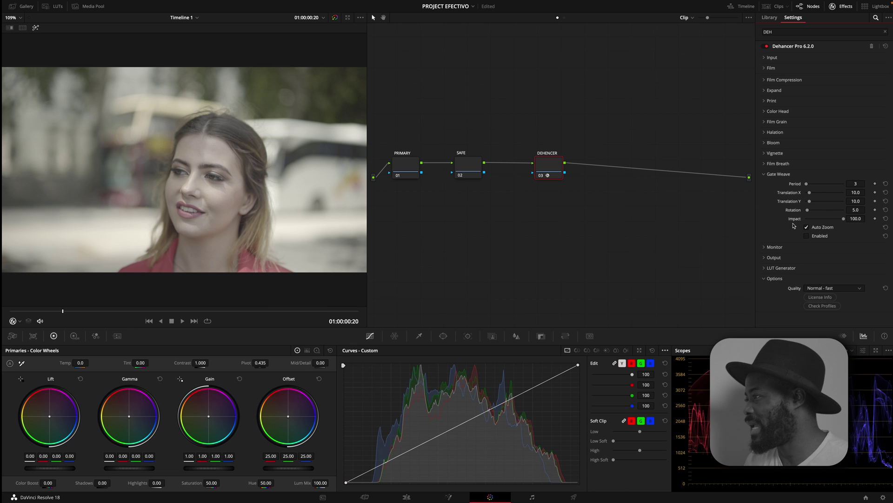
left_click(765, 175)
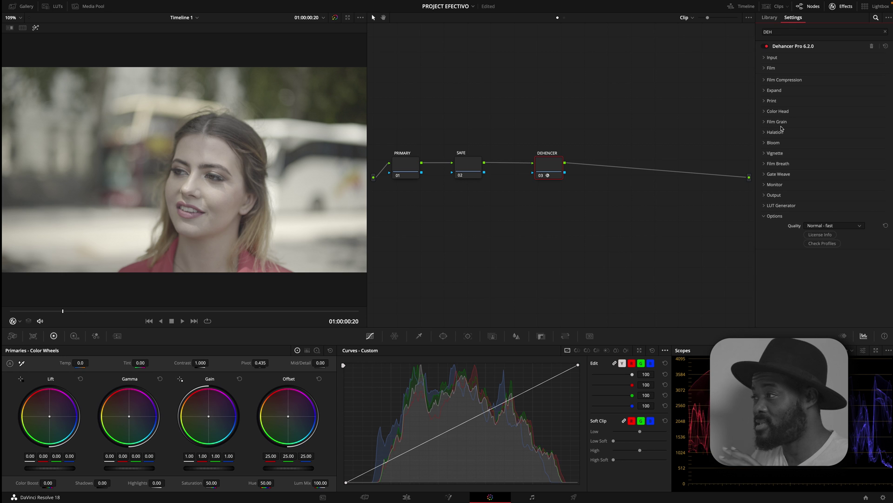
- Set the Dehancer input source to Choose Camera and the vendor to Sony
left_click(765, 59)
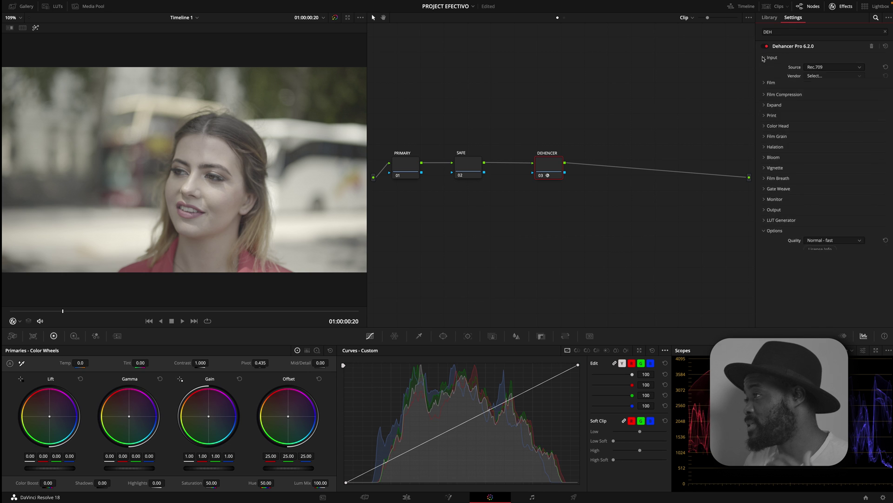
left_click(840, 67)
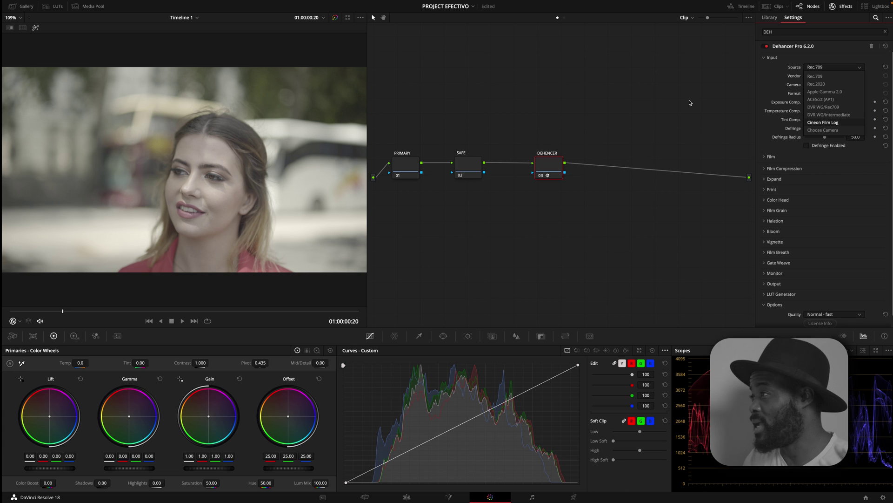
left_click(835, 130)
left_click(814, 77)
scroll(864, 140, "down", 2)
left_click(834, 155)
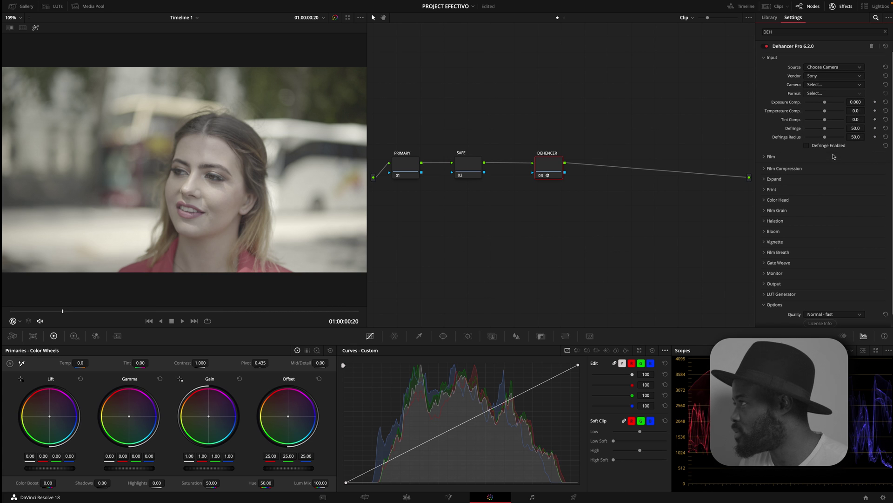
- Set the input camera to Alpha 7S III and its format to S-Log3 S-Gamut3.Cine ISO 640
left_click(841, 85)
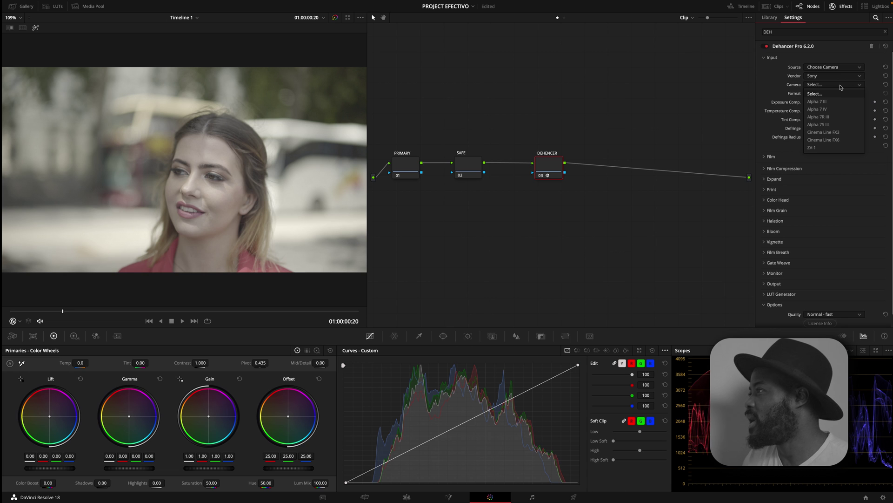
left_click(832, 124)
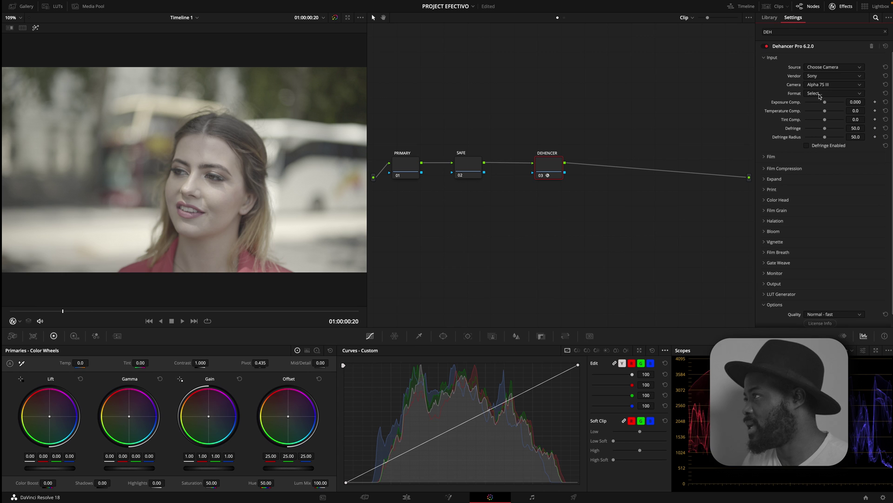
left_click(820, 95)
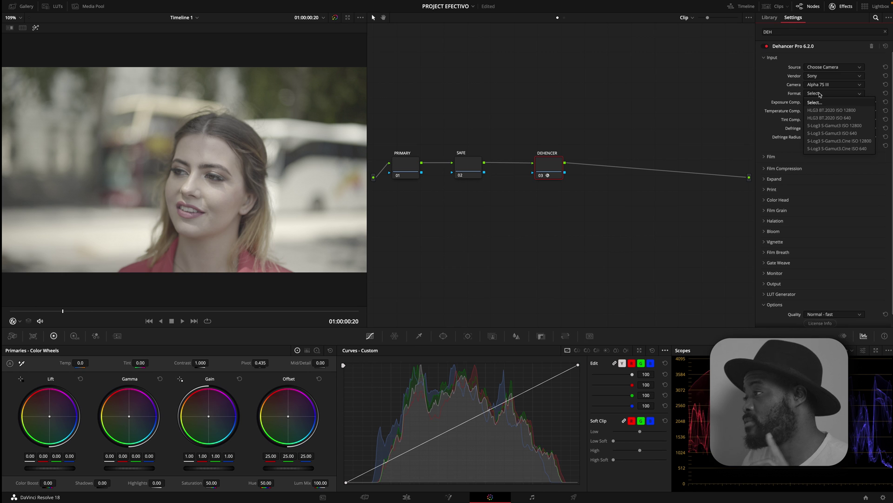
left_click(850, 149)
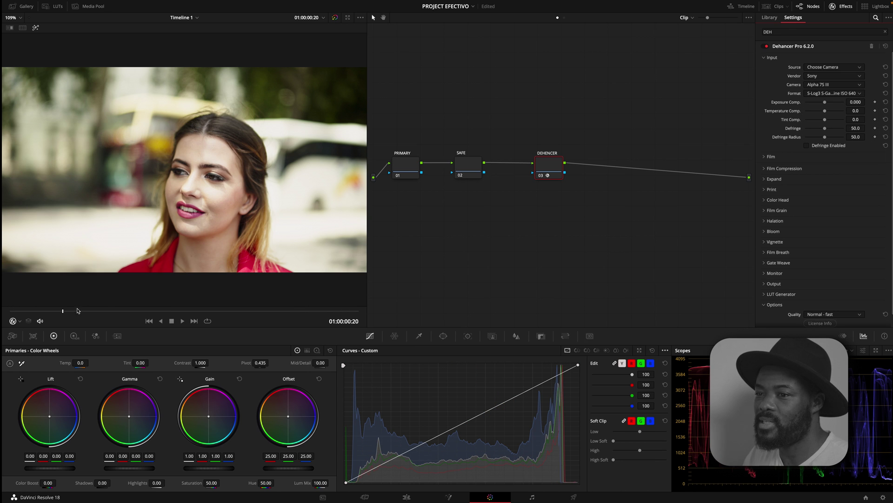
- Collapse the Input group and scrub through the clip to check the camera conversion
left_click_drag(81, 308, 36, 310)
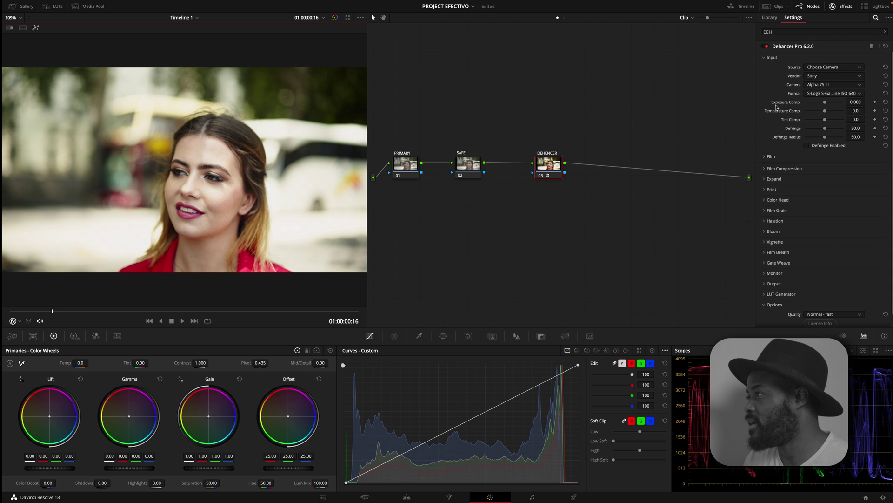
left_click(763, 59)
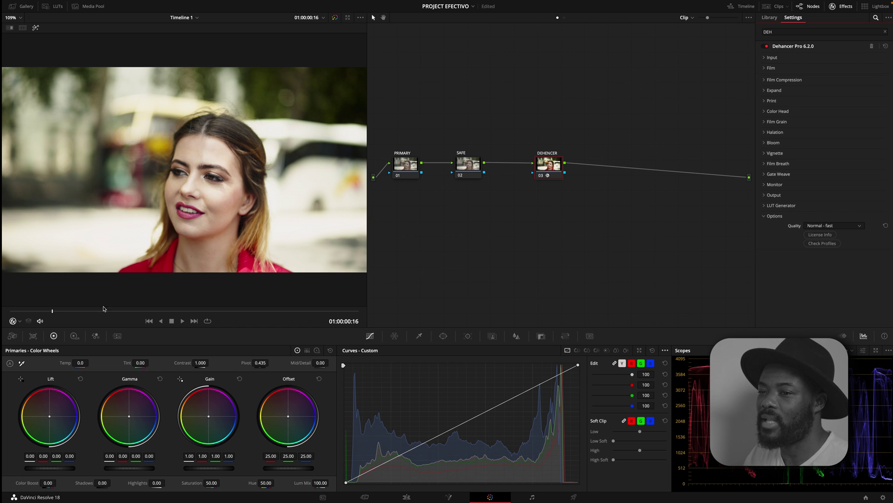
left_click_drag(139, 311, 165, 309)
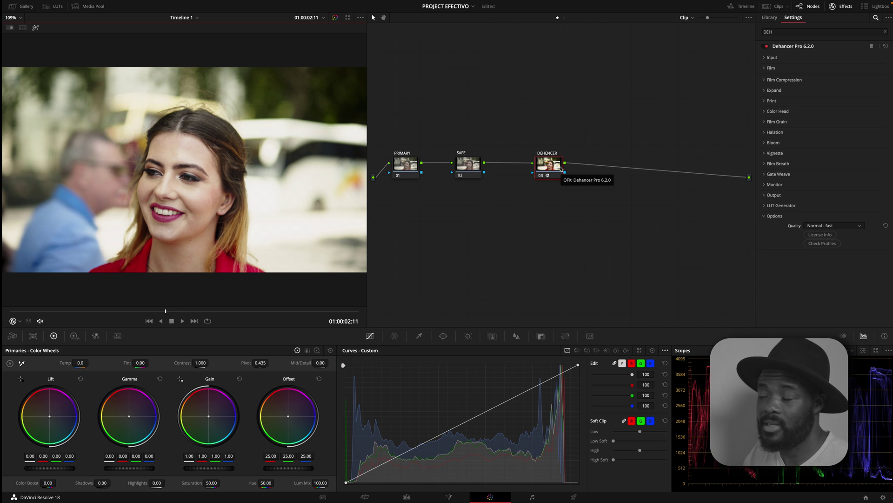
- Compare the image with and without Film Compression at its default values
left_click(763, 80)
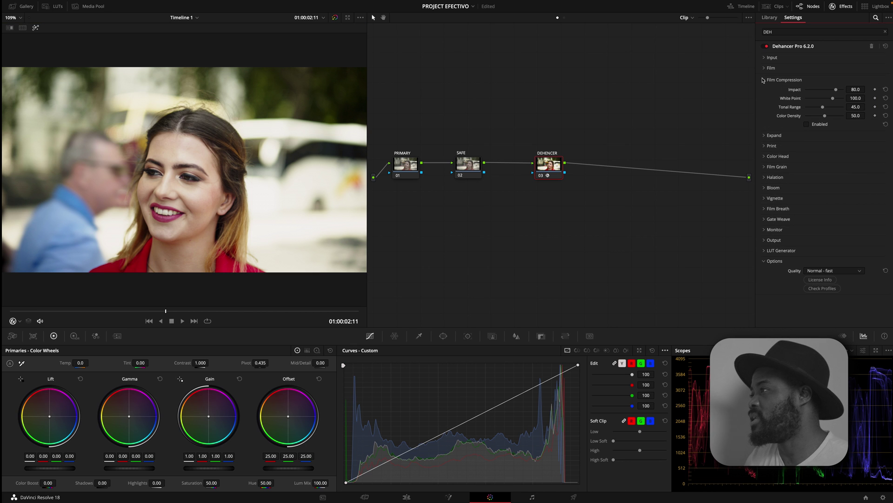
left_click(807, 124)
left_click(807, 124)
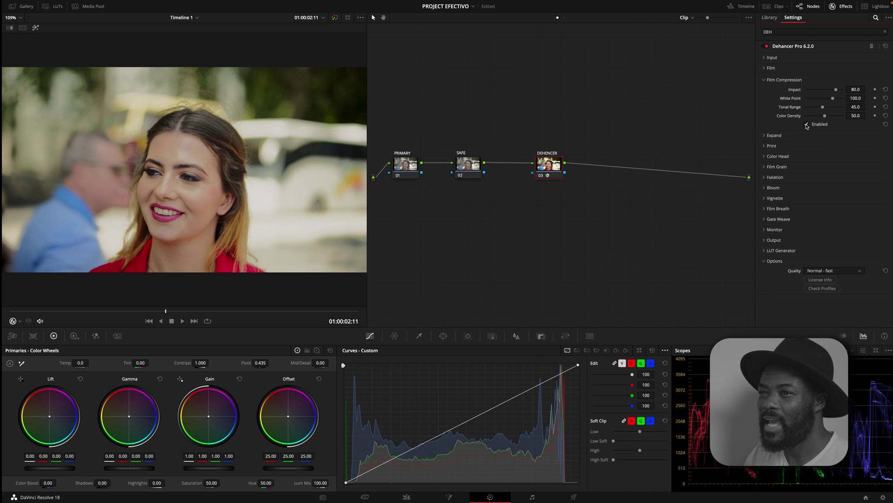
left_click(807, 125)
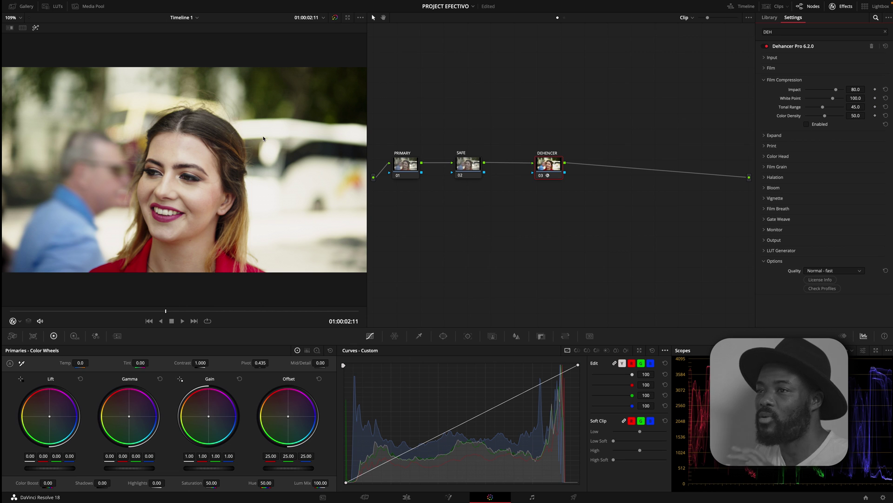
left_click(765, 80)
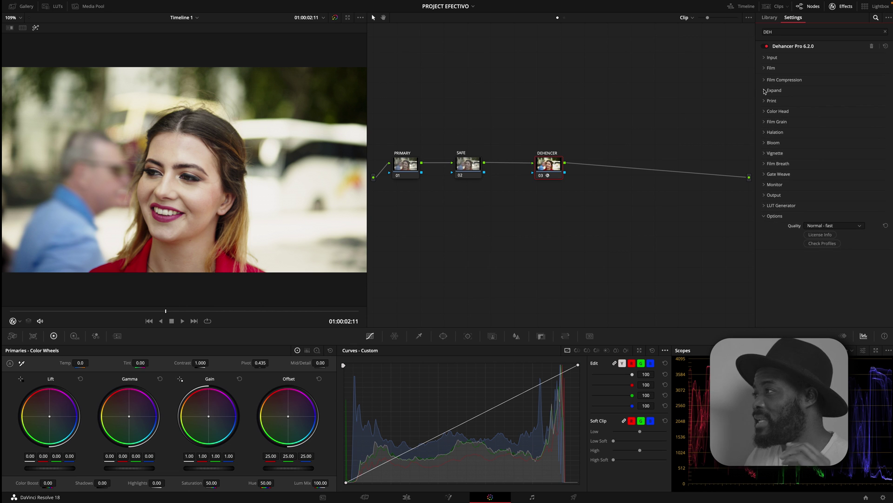
- In the Expand settings, set the White Point to 120.0 and the Black Point to about 10.73
left_click(764, 91)
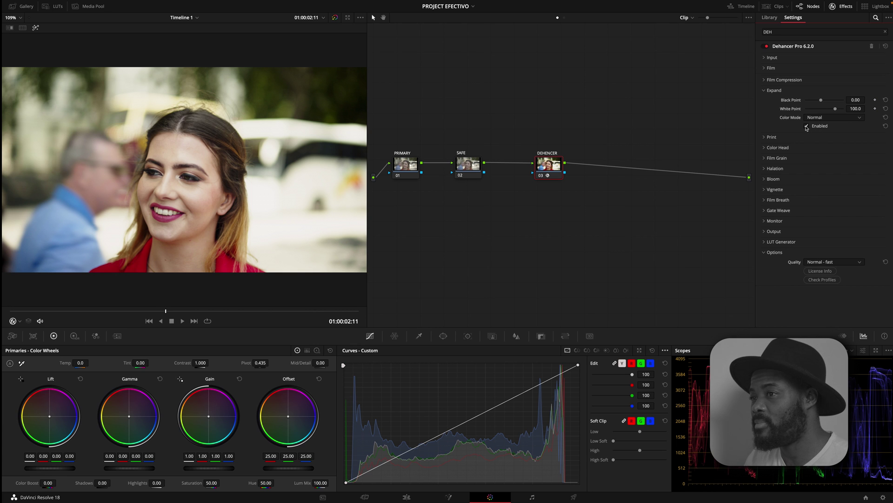
left_click_drag(835, 110, 845, 109)
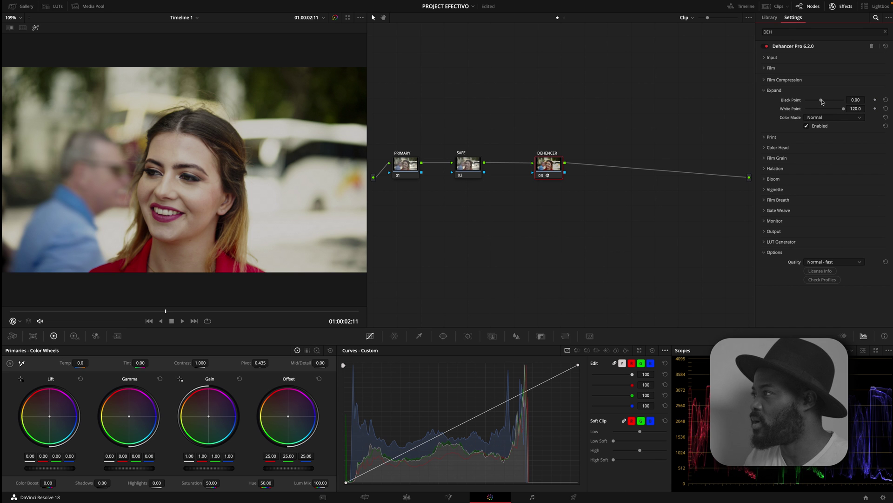
left_click_drag(821, 100, 829, 101)
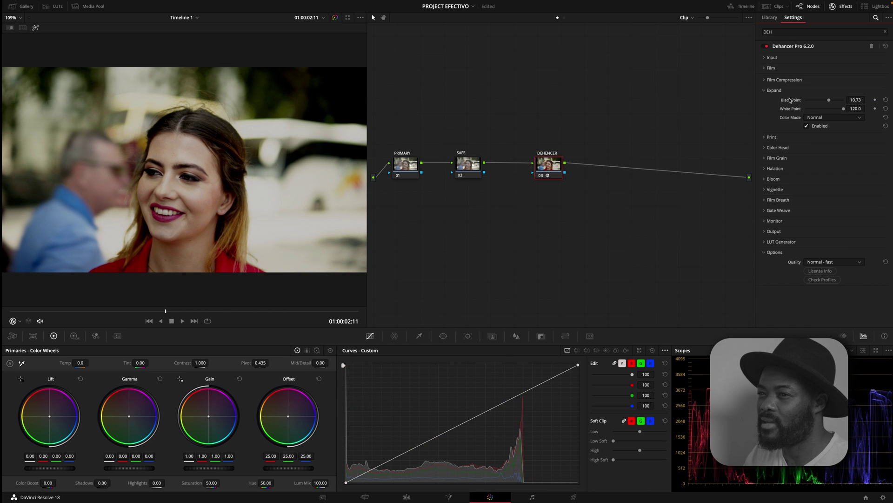
- Play and scrub through the clip to check the Expand result, and collapse the Expand group
left_click(182, 320)
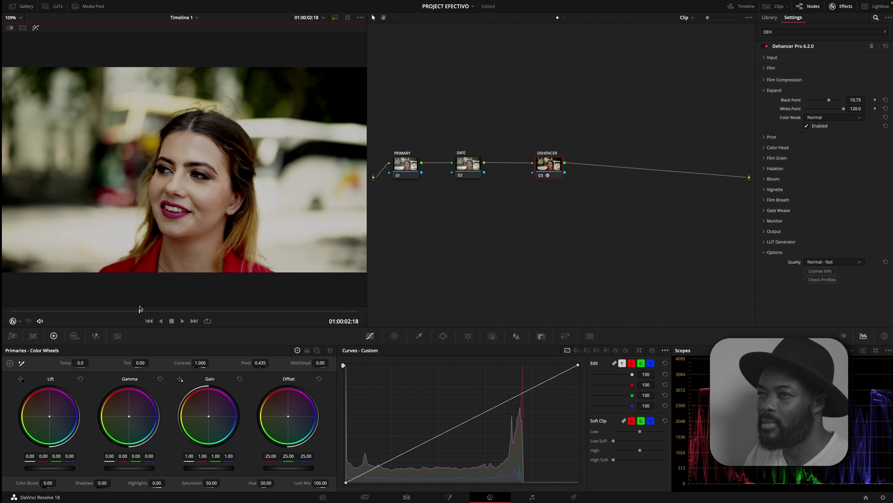
left_click(105, 308)
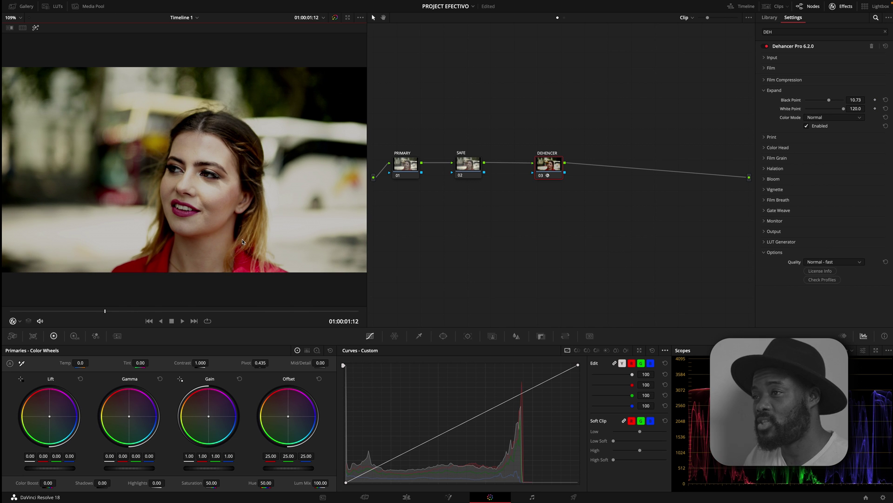
left_click(766, 91)
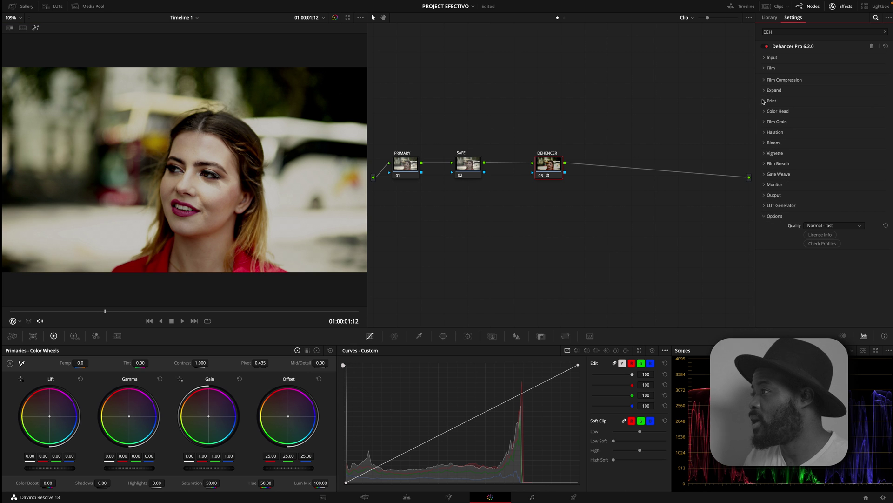
left_click(763, 101)
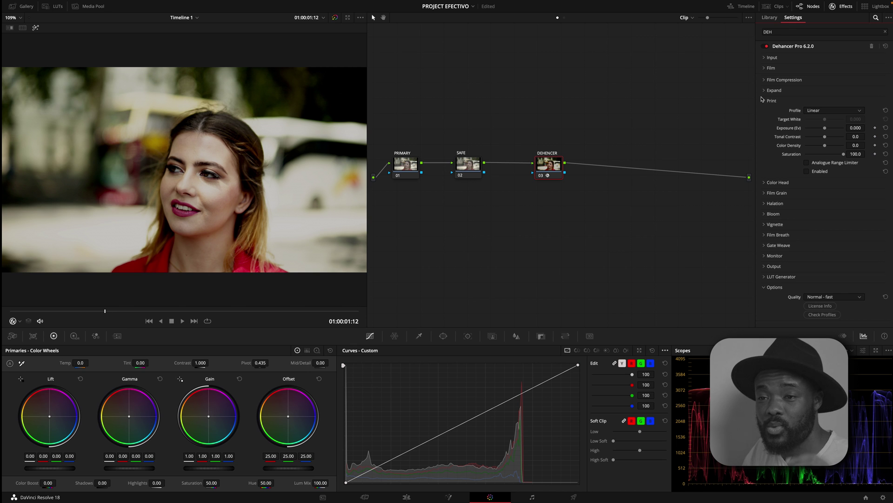
left_click(763, 100)
left_click(764, 68)
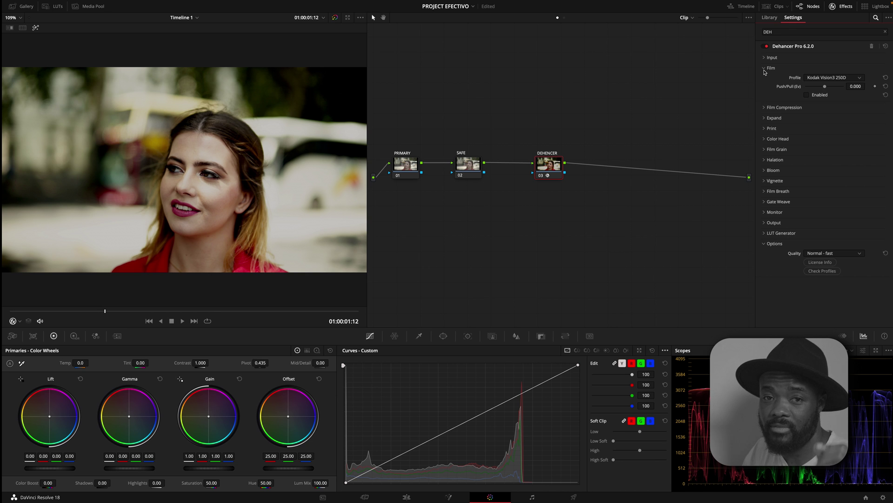
left_click(764, 68)
left_click(766, 90)
left_click(766, 91)
- Set the Print profile to Kodak 2383 Print Film and enable the Print effect
left_click(763, 101)
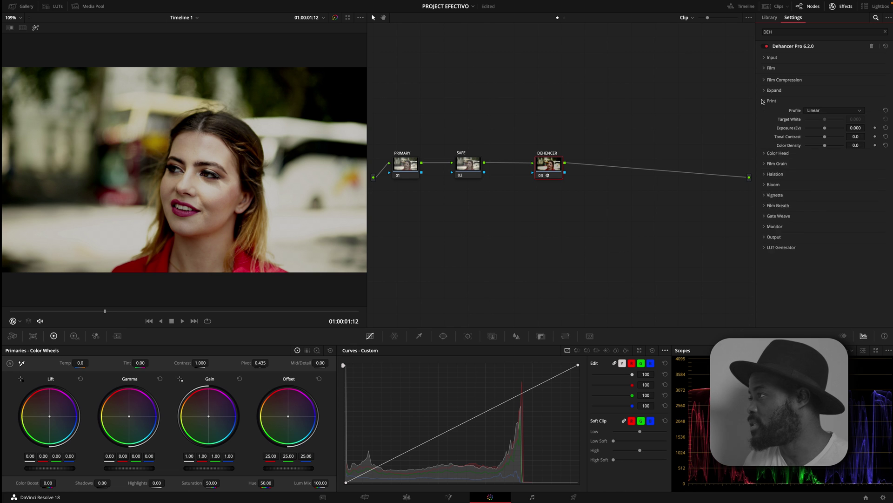
left_click(860, 112)
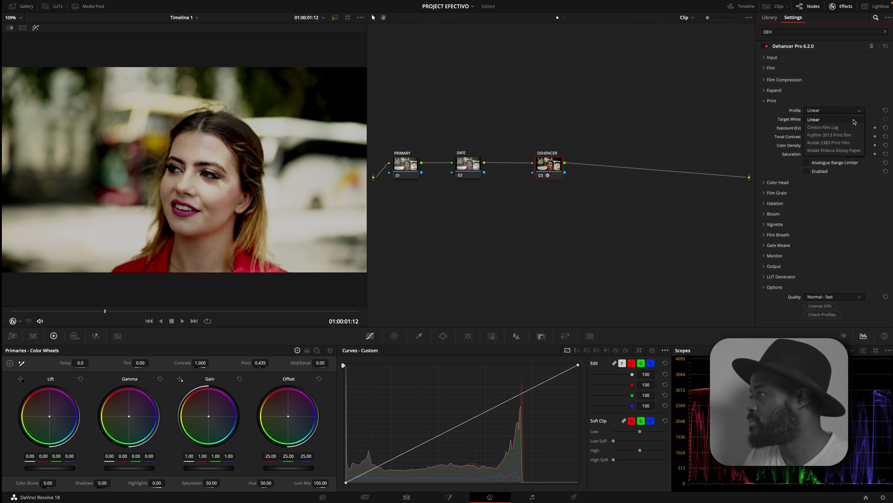
left_click(833, 143)
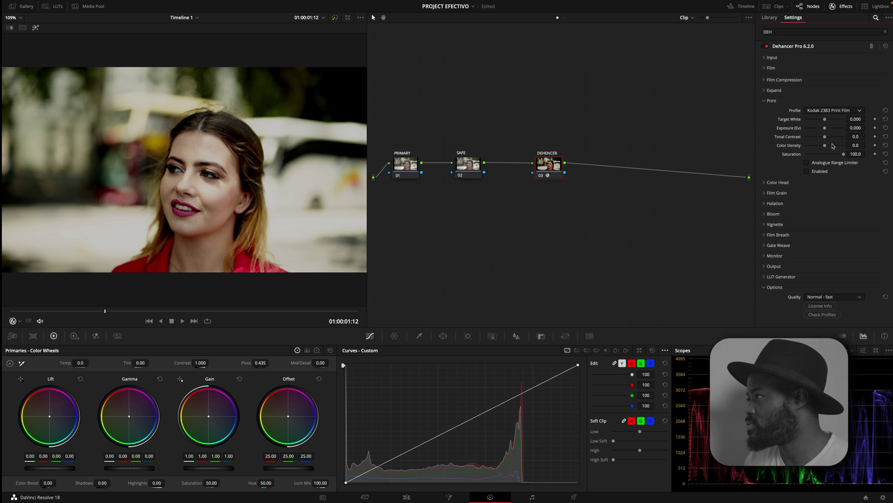
left_click(808, 171)
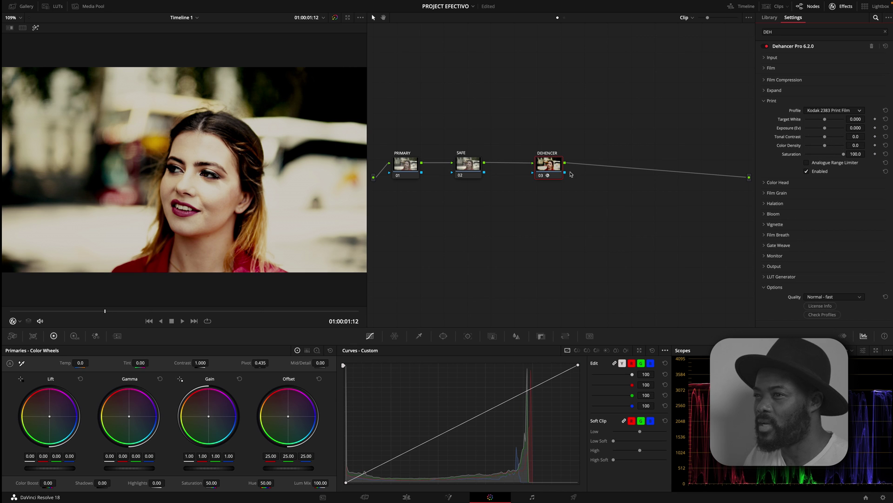
- Play and scrub through different moments of the clip to check the Kodak 2383 print look
key("space")
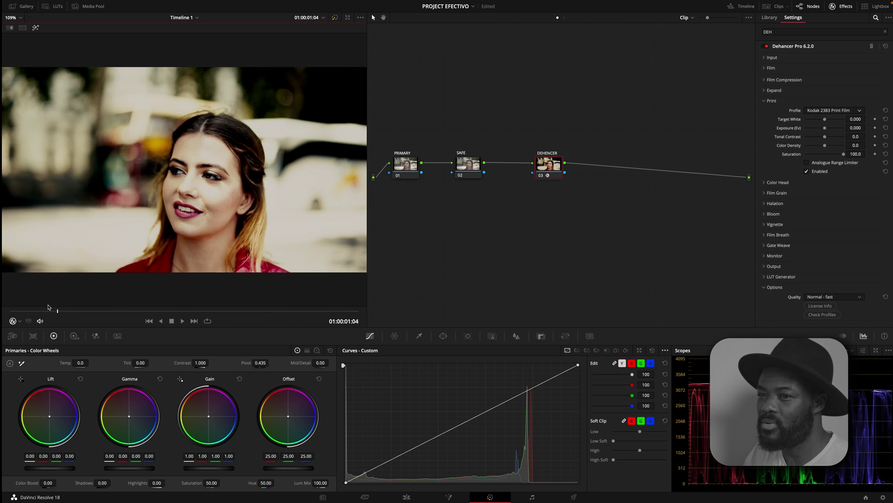
mouse_move(157, 309)
left_mouse_down()
mouse_move(133, 312)
mouse_move(148, 312)
left_mouse_up()
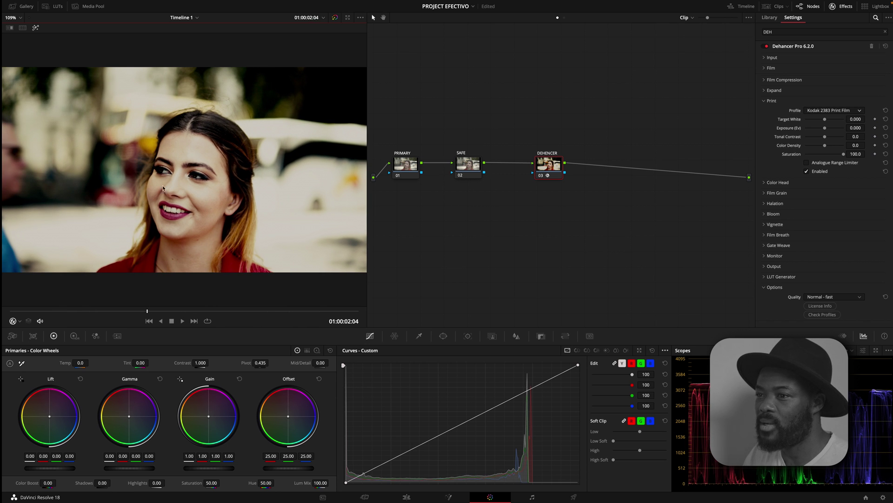
key("space")
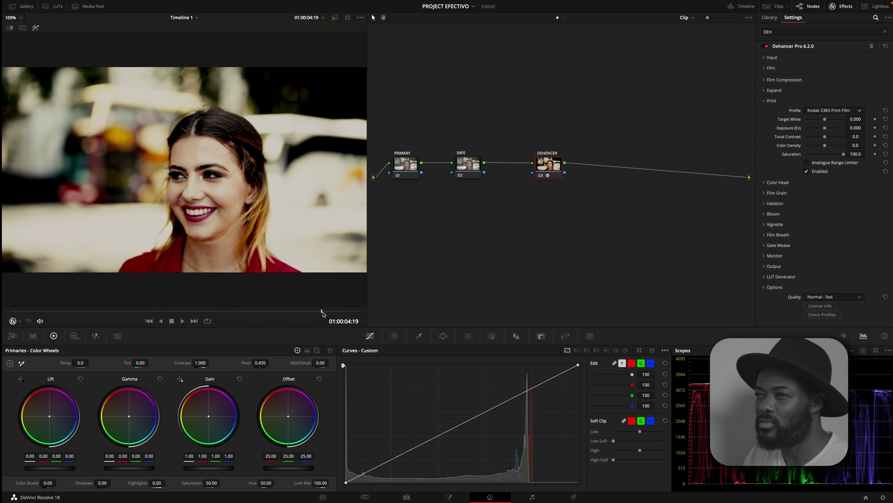
left_click_drag(235, 313, 125, 311)
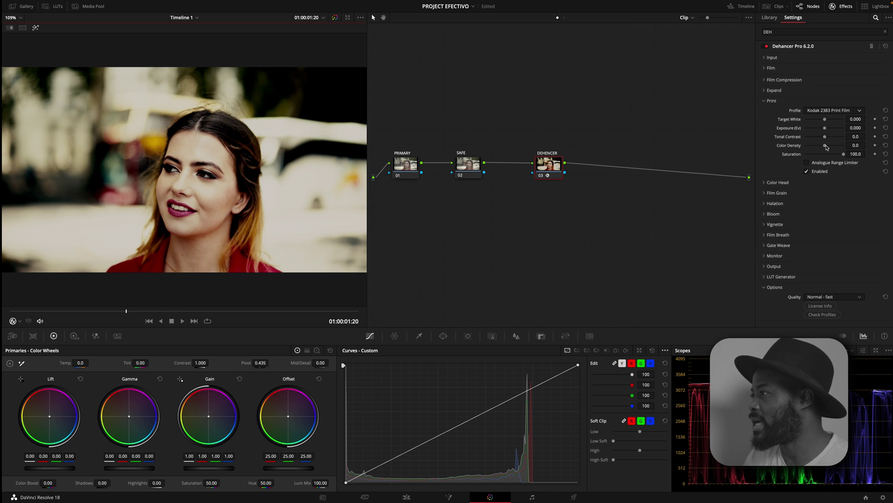
- Set the Print Color Density to about 33.9 and Saturation to about 98.2, and play the clip to check
left_click_drag(826, 147, 842, 157)
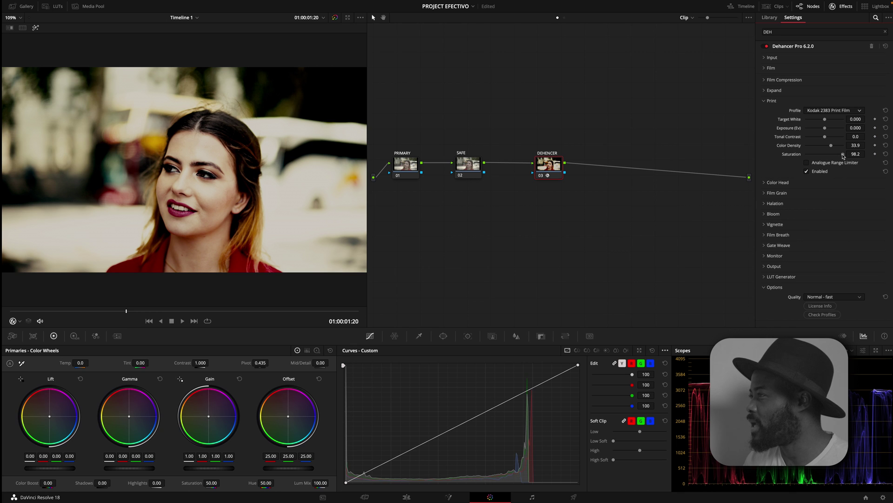
left_click(765, 101)
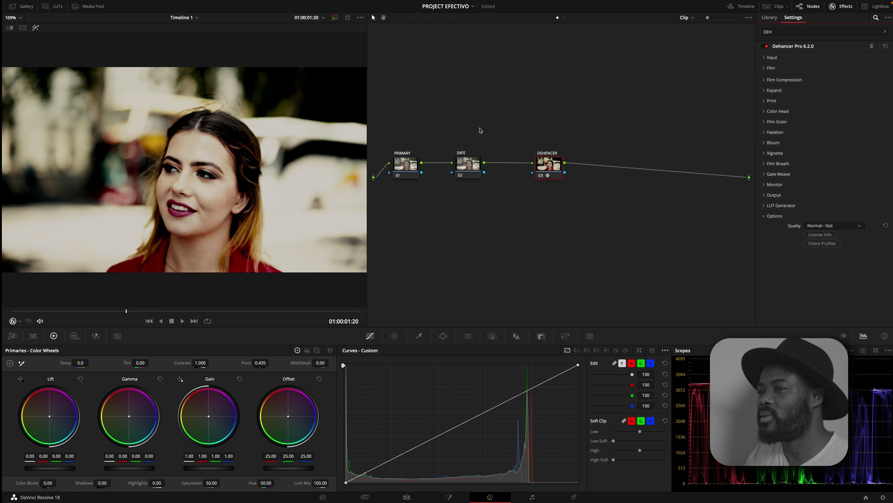
key("space")
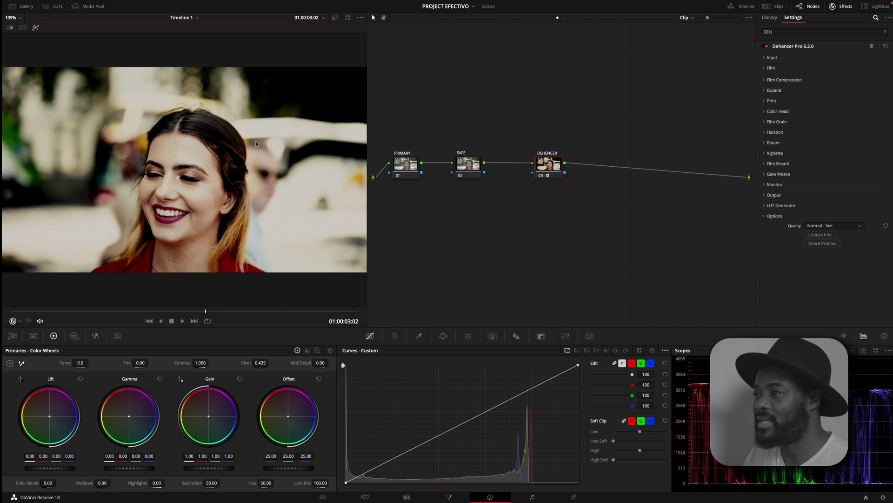
- In the Expand settings, raise the Black Point to about 12.10
left_click(766, 91)
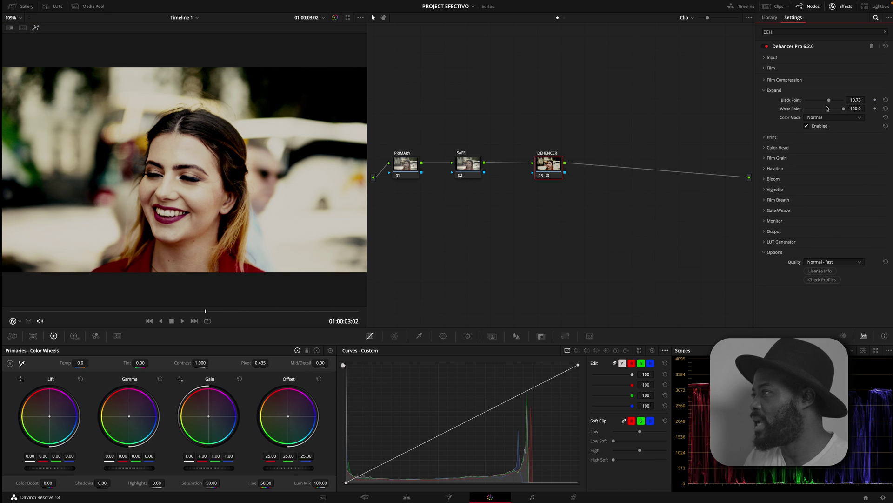
left_click_drag(829, 102, 831, 102)
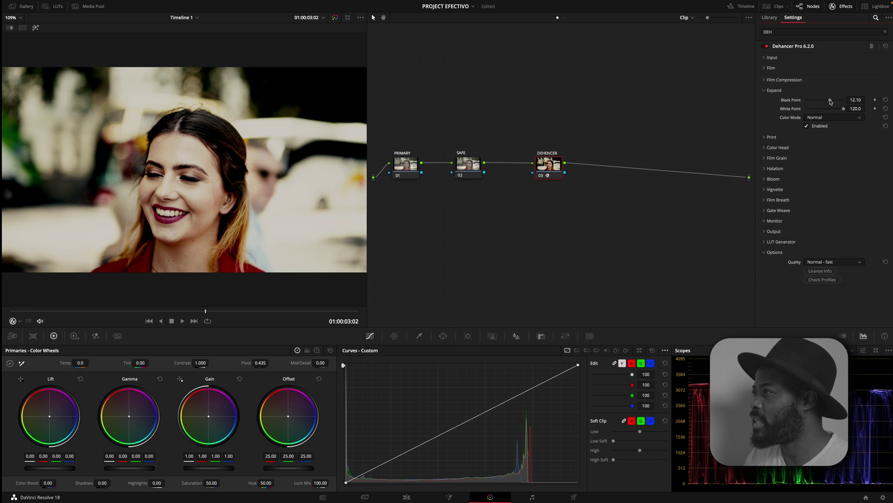
left_click(765, 91)
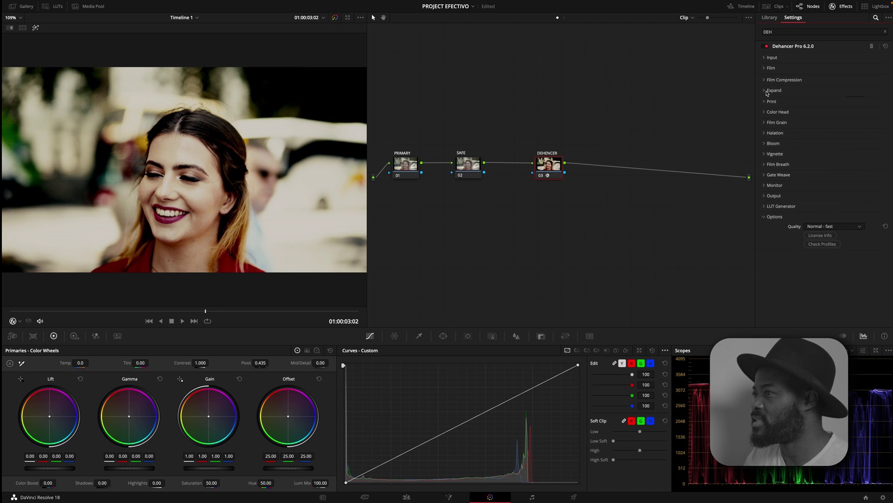
- Compare the clip with the DEHENCER node off and on, scrubbing to other frames to judge the look
left_click_drag(203, 311, 233, 320)
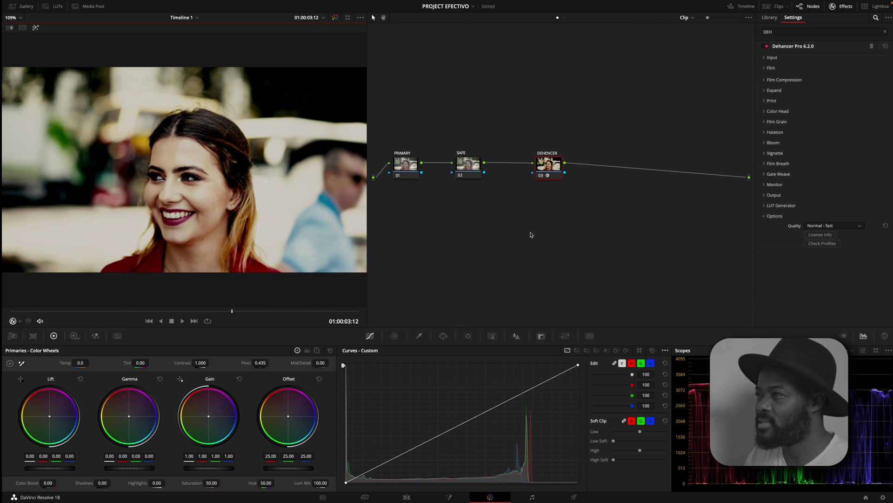
left_click(540, 175)
left_click(541, 175)
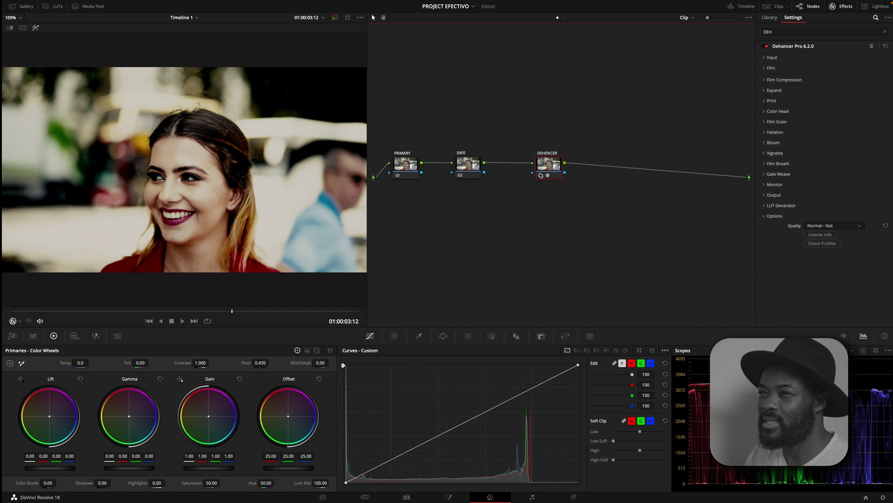
left_click(541, 175)
left_click(541, 176)
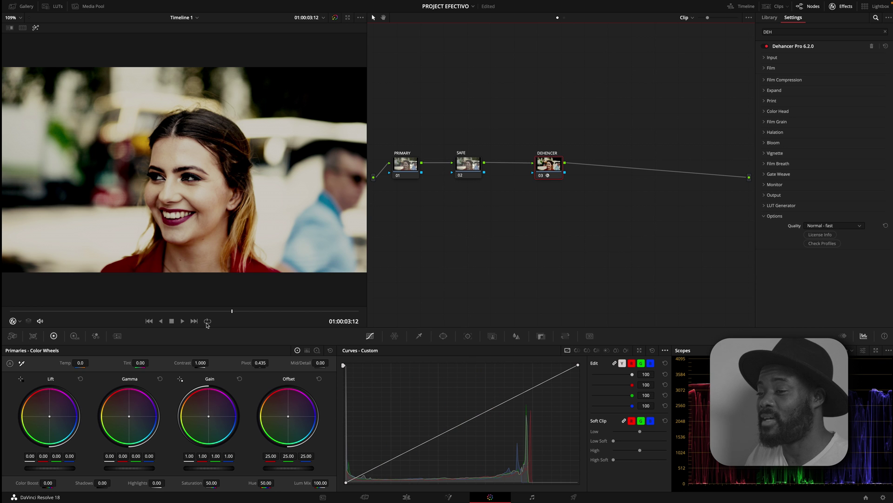
left_click_drag(233, 311, 188, 311)
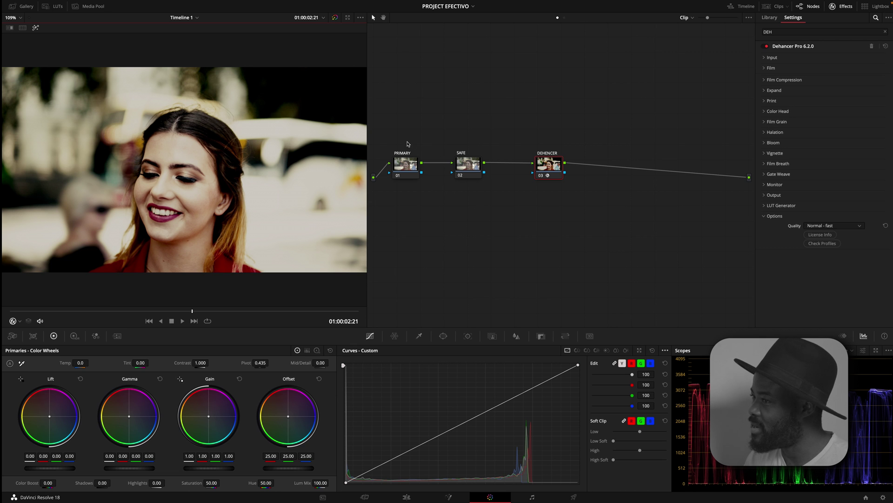
left_click(404, 163)
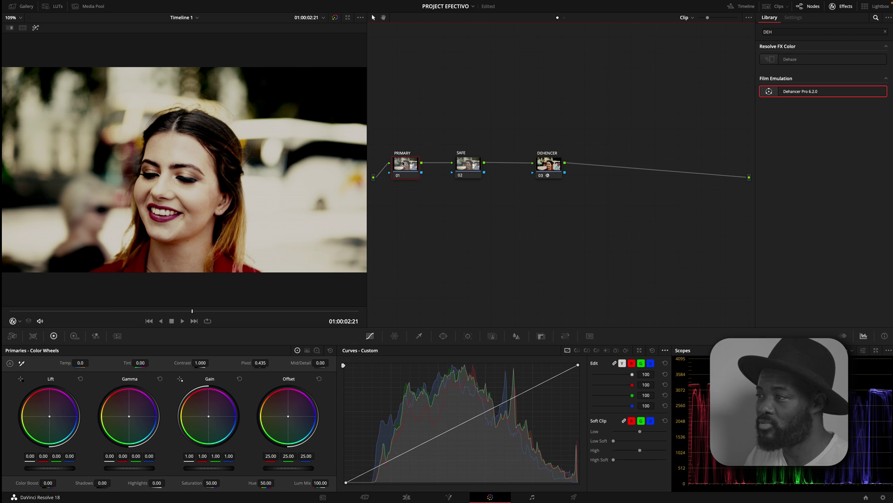
left_click(462, 168)
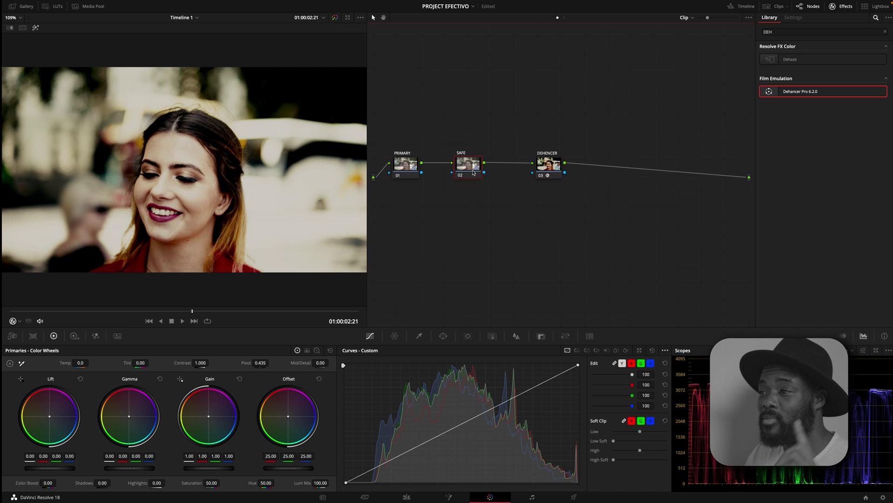
left_click(546, 169)
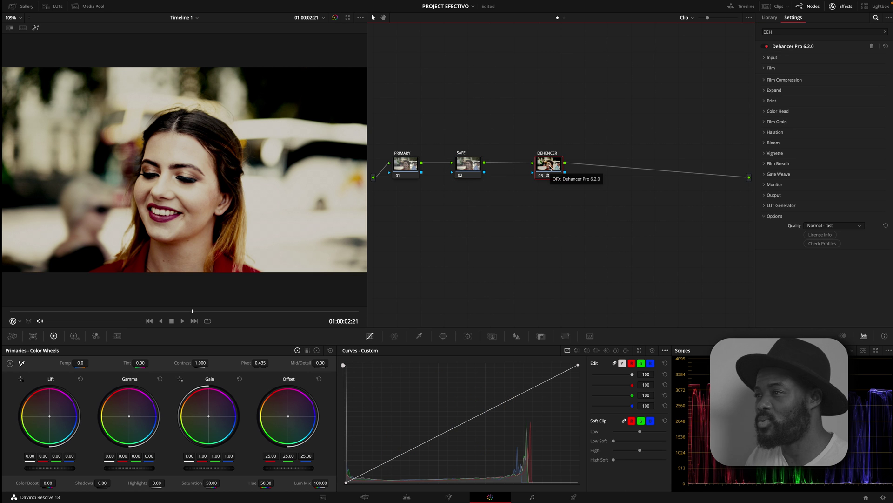
- On the PRIMARY node, lower the master Offset to 22.60 and switch the scopes from parade to waveform
left_click(406, 167)
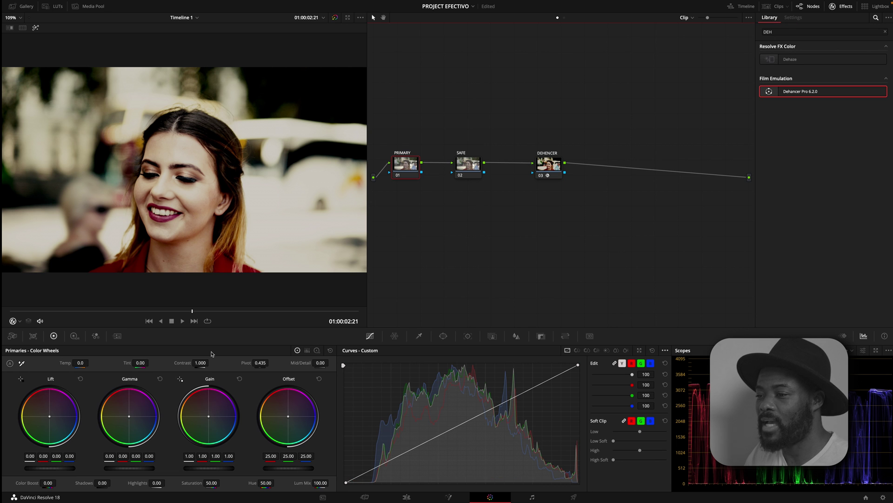
left_click_drag(288, 467, 285, 470)
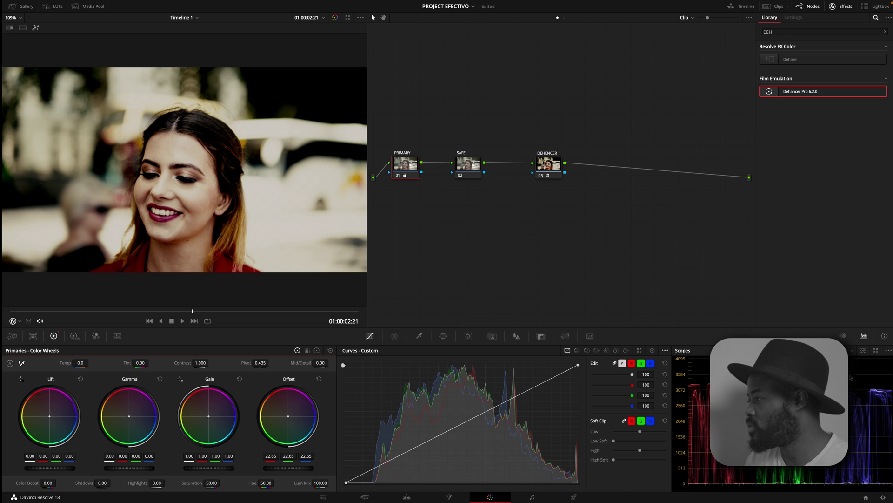
left_click(852, 353)
left_click(852, 370)
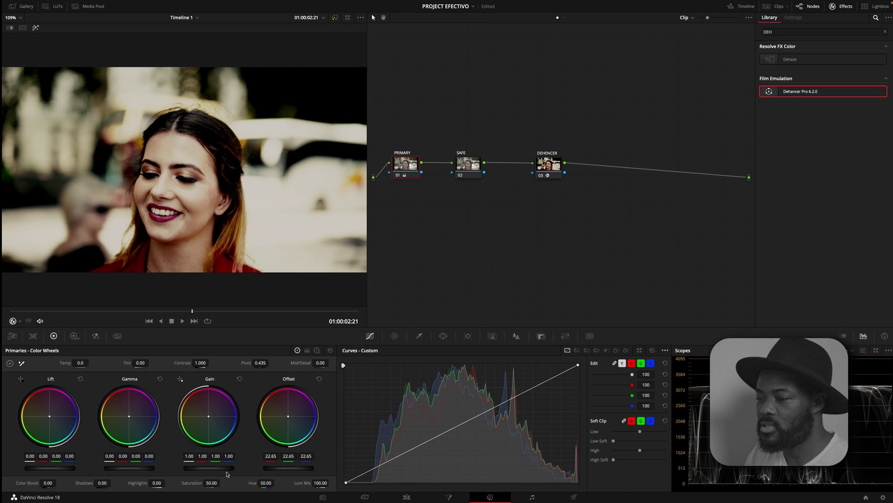
left_click_drag(282, 471, 280, 471)
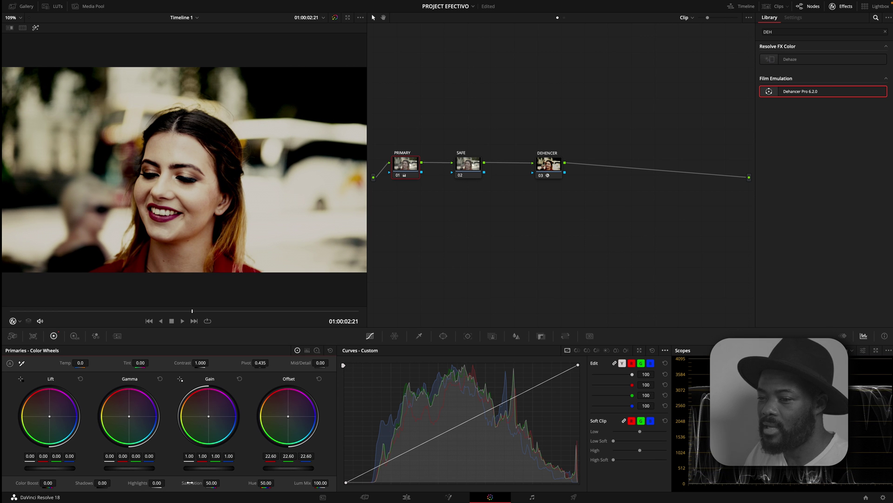
- Lower the PRIMARY node's Highlights to -43.50 and scrub through the clip to check the exposure
left_click_drag(159, 483, 155, 483)
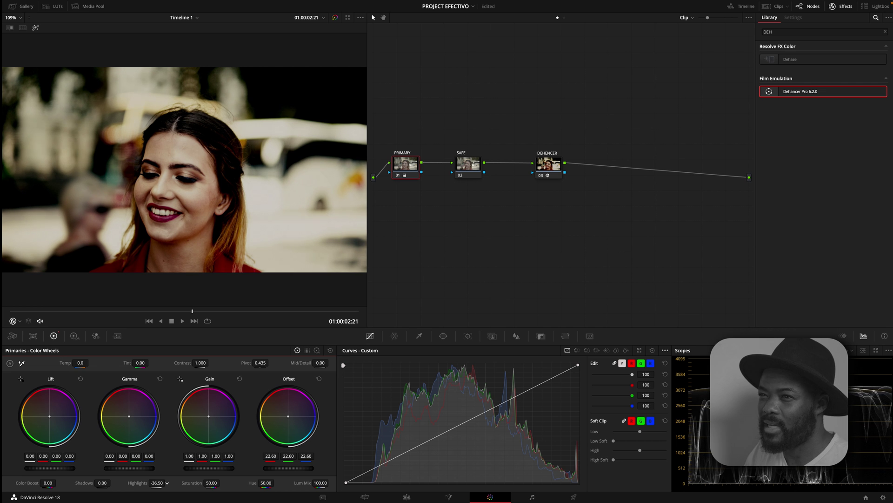
left_click(80, 309)
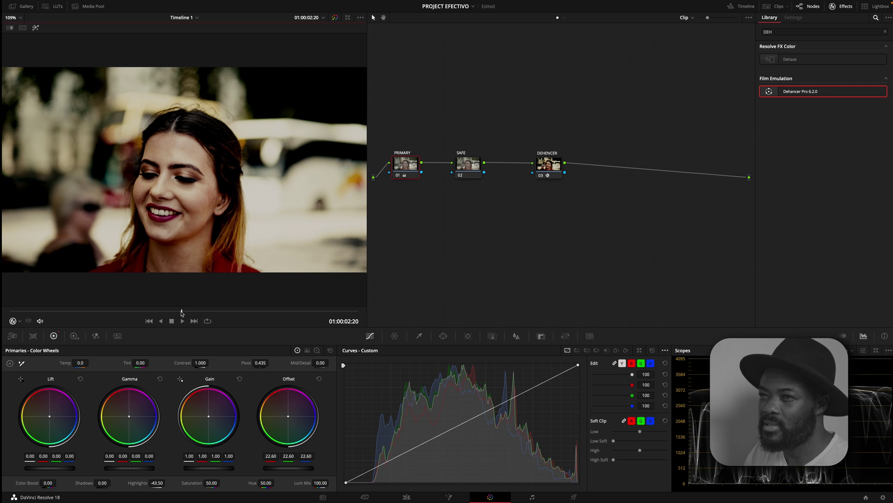
left_click_drag(80, 309, 60, 309)
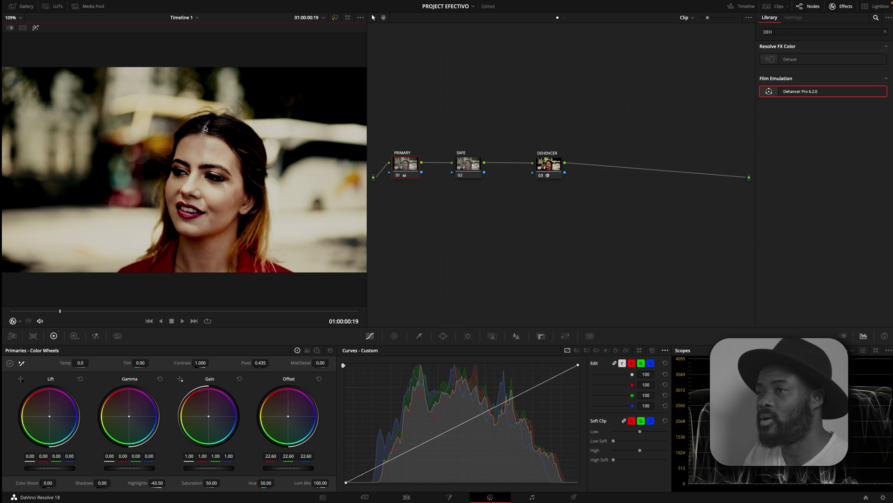
- On the DEHENCER node, lower the Expand Black Point to about -5.32
left_click(545, 167)
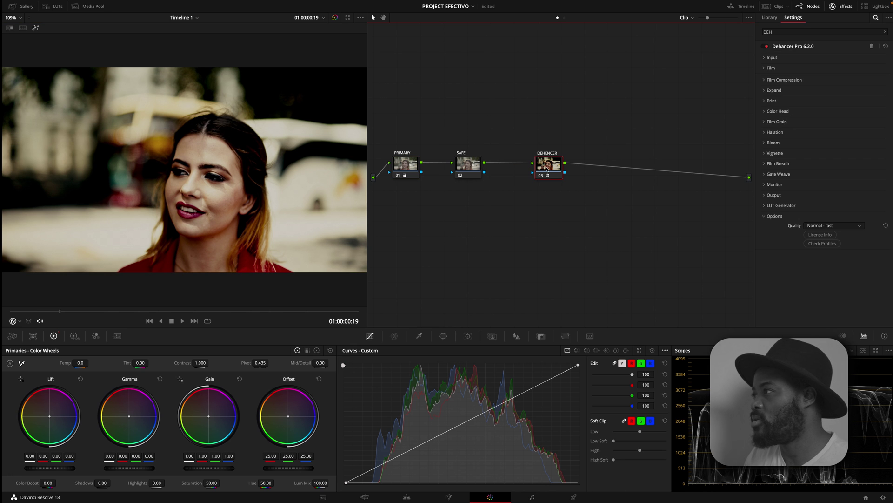
left_click(773, 90)
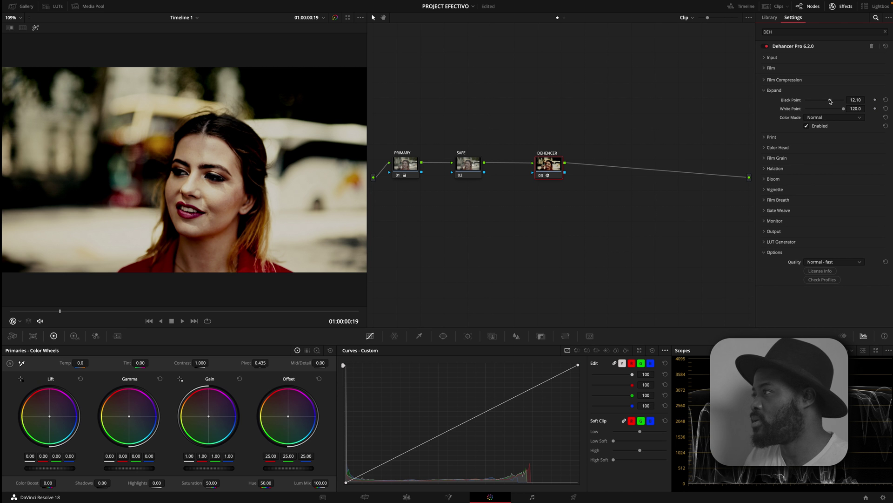
left_click_drag(830, 100, 817, 102)
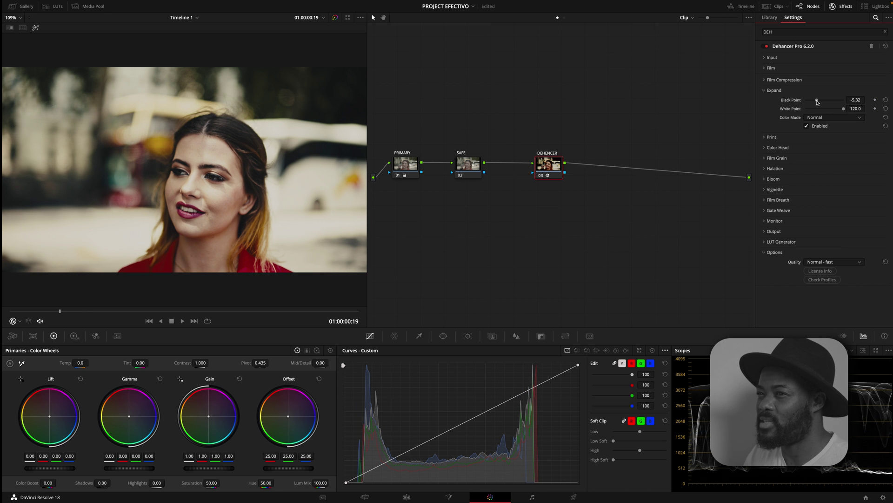
- Compare the grade bypassed and active, scrub and play the clip to check the shadows, and close the Expand settings
left_click_drag(60, 312, 28, 312)
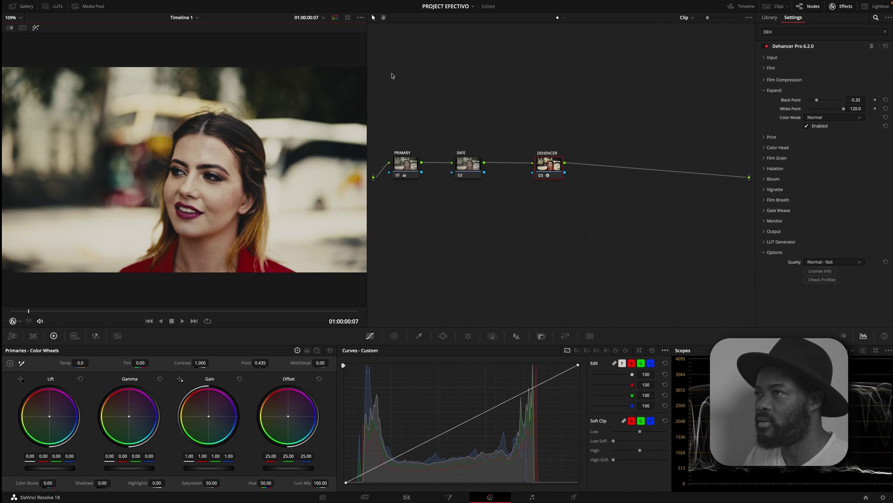
left_click(336, 17)
left_click(335, 18)
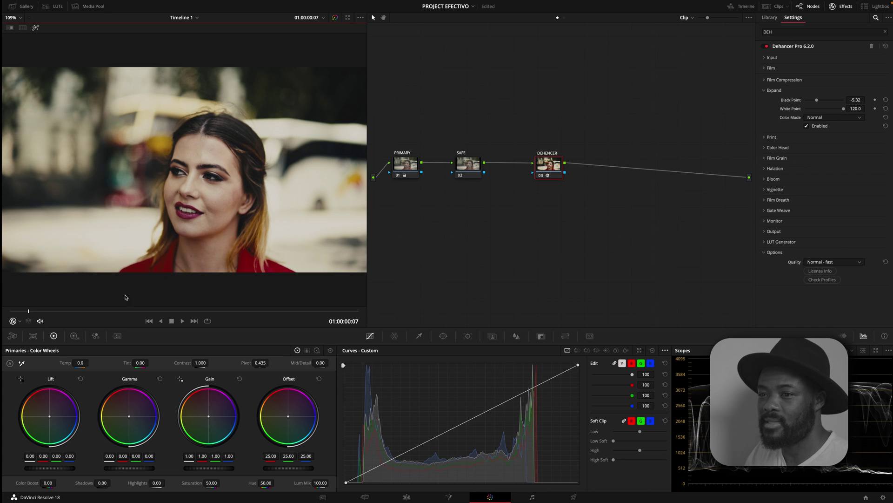
left_click_drag(30, 312, 76, 311)
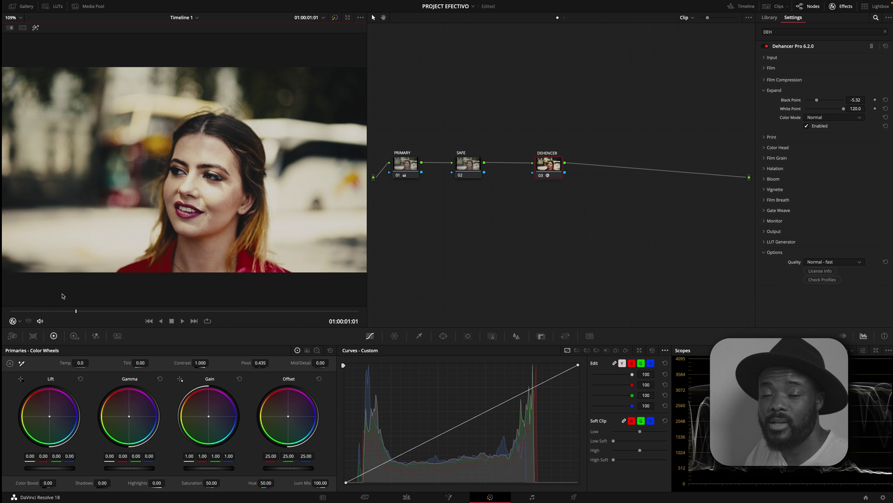
left_click(181, 321)
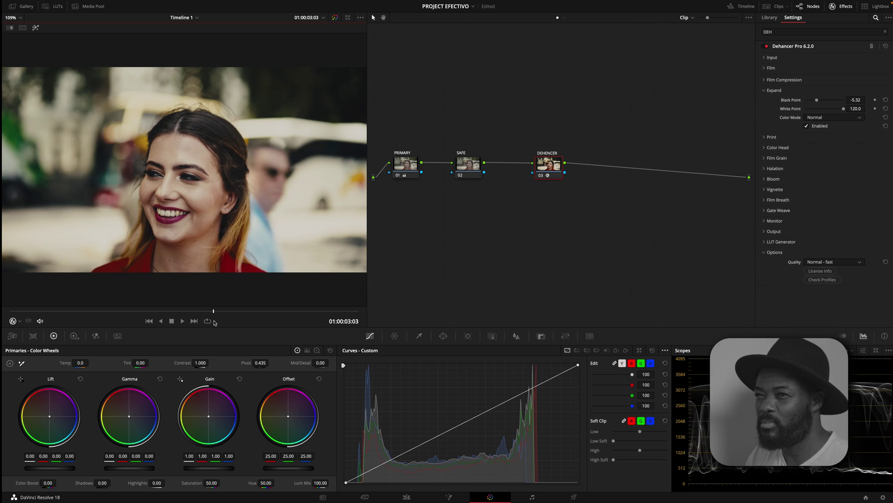
left_click(182, 321)
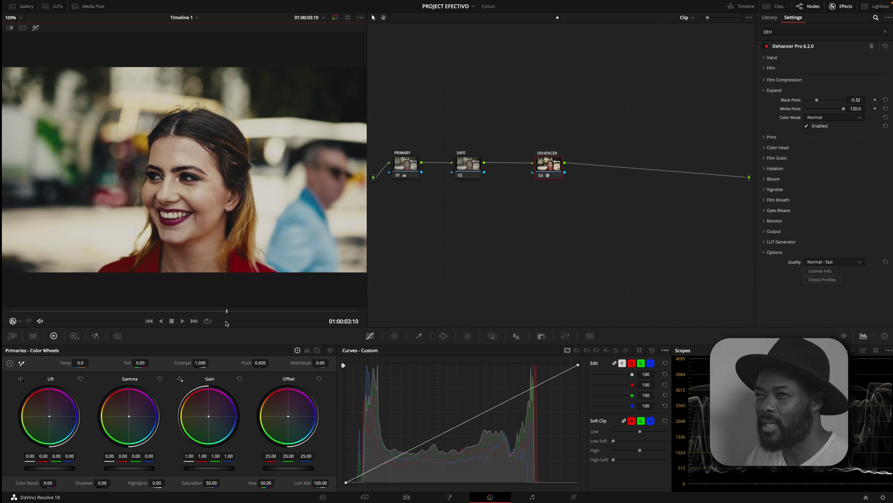
left_click(766, 90)
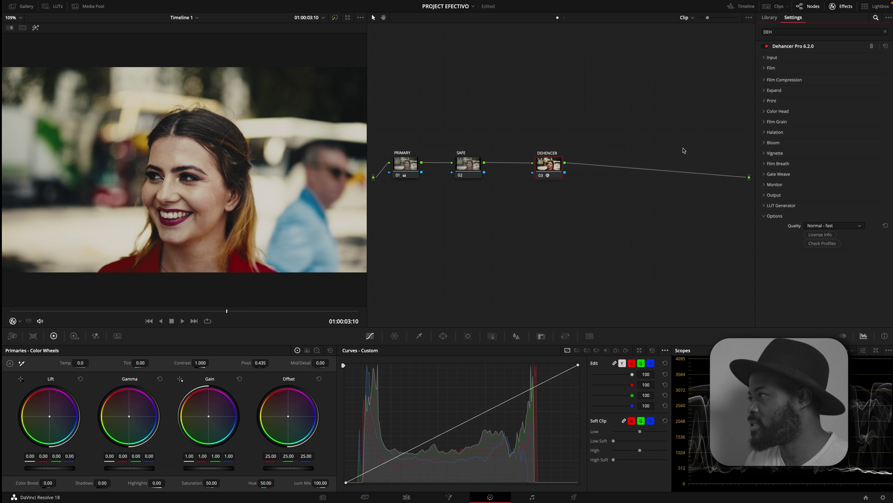
- In the Color Head settings, raise the ganged Yellow-Blue, Magenta-Green and Cyan-Red values to about 4.2 and compare with the effect off
left_click(765, 112)
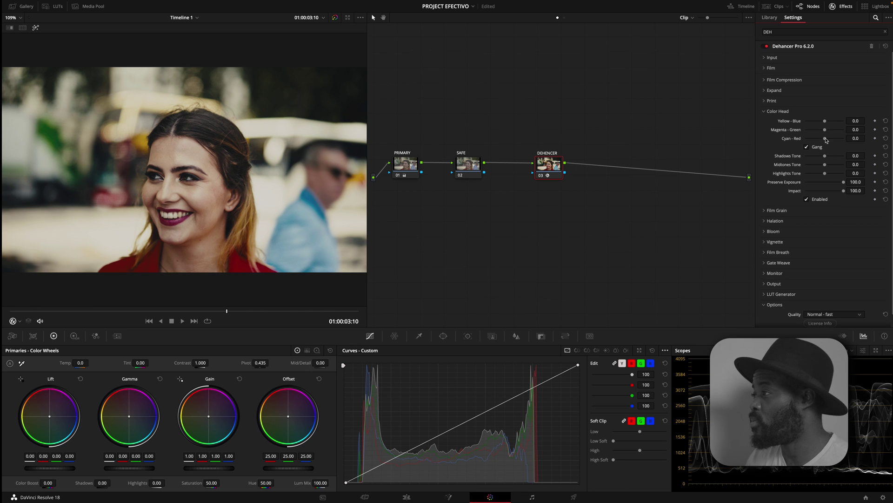
mouse_move(827, 139)
left_mouse_down()
mouse_move(805, 140)
mouse_move(850, 142)
mouse_move(827, 140)
left_mouse_up()
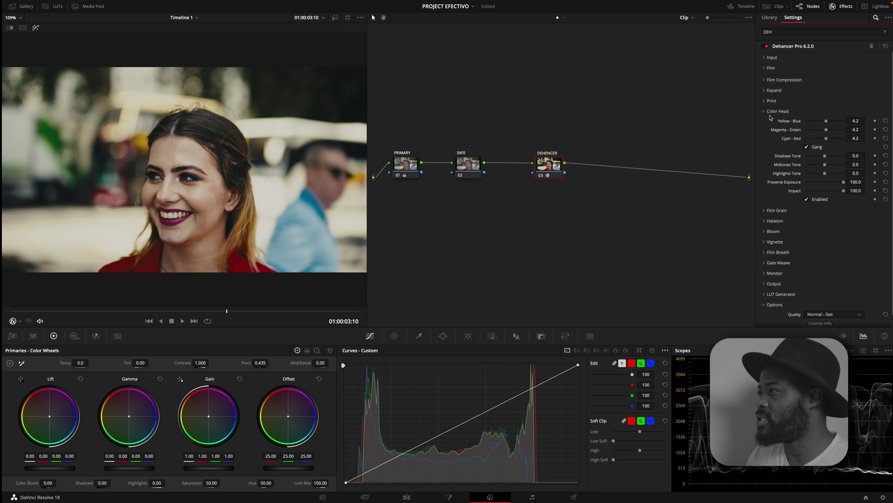
left_click(808, 200)
left_click(808, 200)
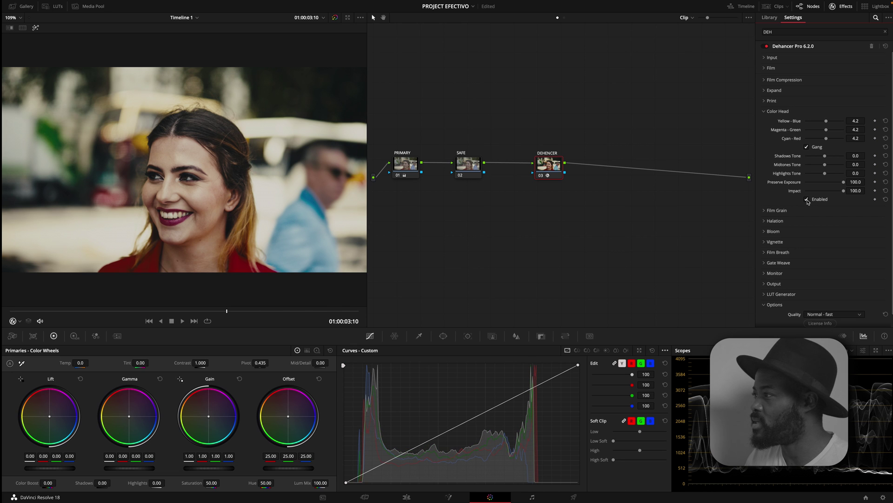
left_click(764, 111)
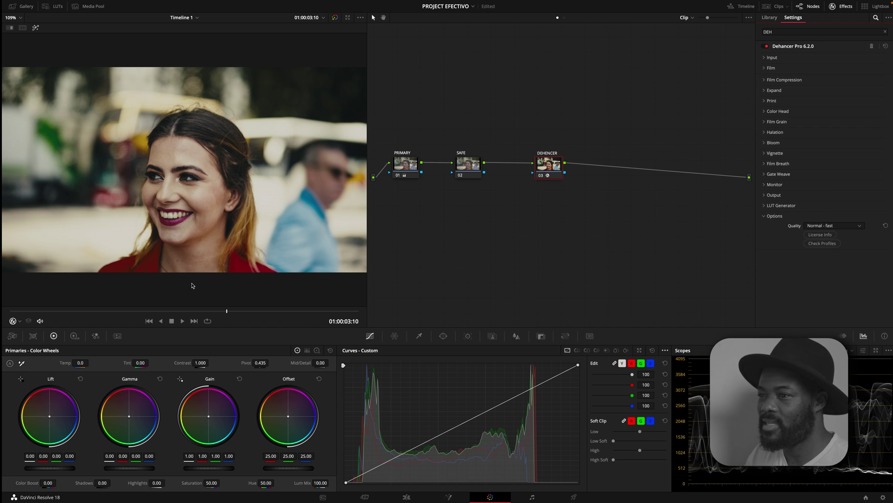
- Review the clip from its first frame towards its end to judge the look with the Color Head adjustment
key("Left")
key("j")
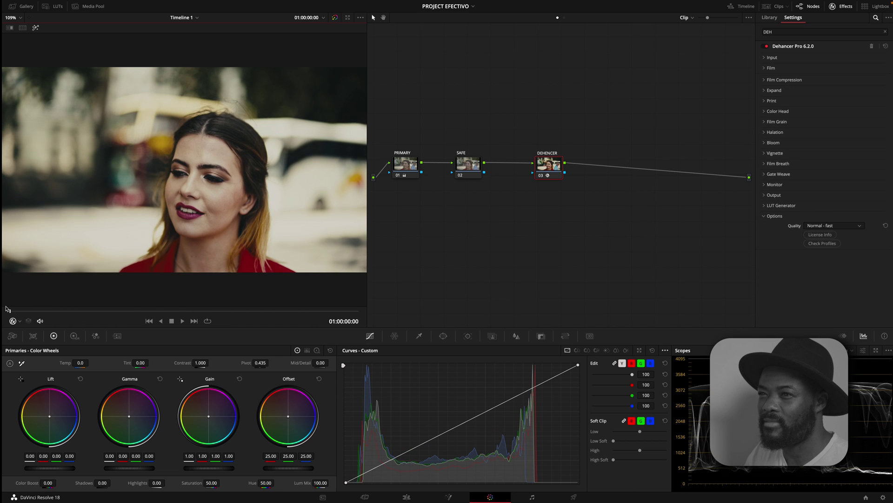
key("l")
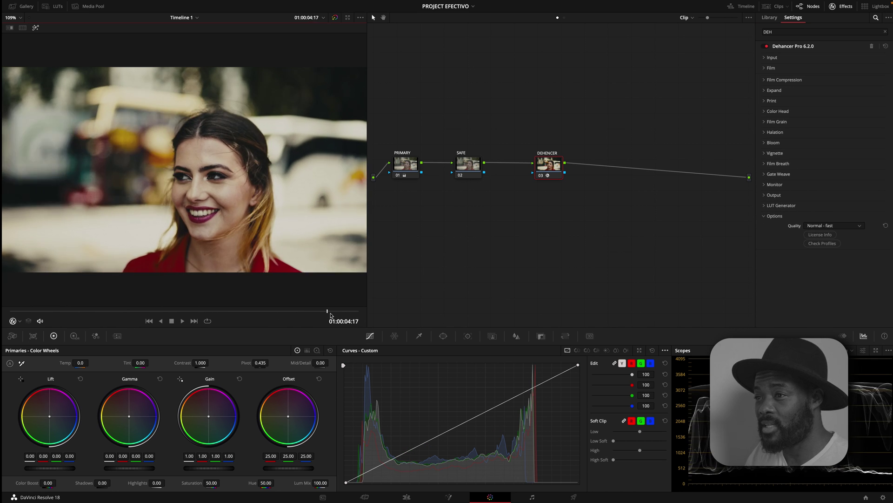
left_click_drag(186, 311, 97, 315)
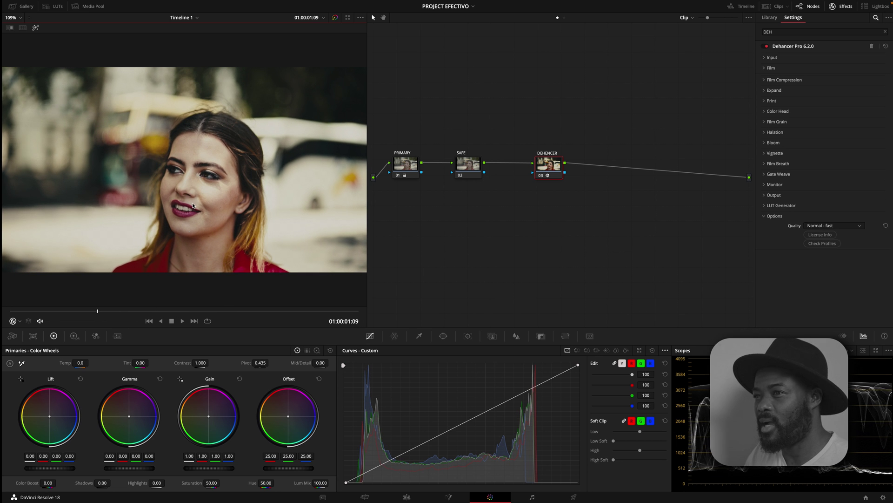
- Enable Halation with Local Diffusion about 30.3, Global Diffusion 25.7, Amplify 60.5 and Hue 78.9, comparing it off and on
left_click(766, 133)
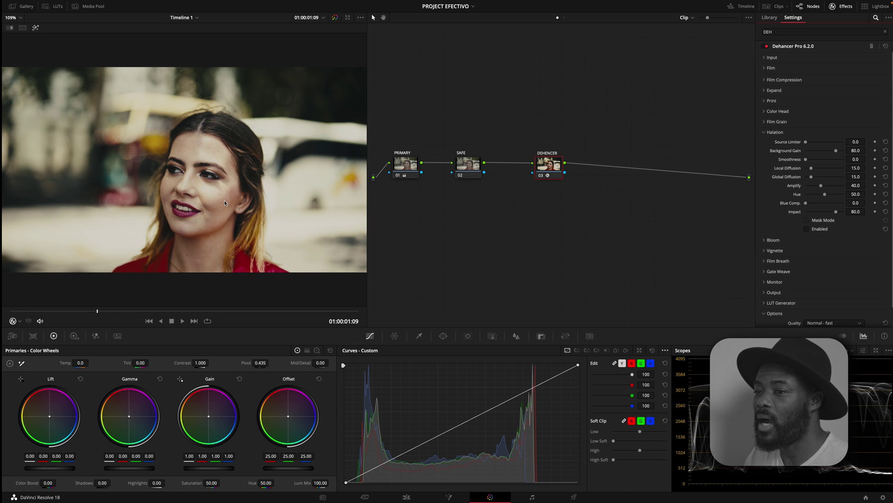
left_click_drag(98, 311, 158, 318)
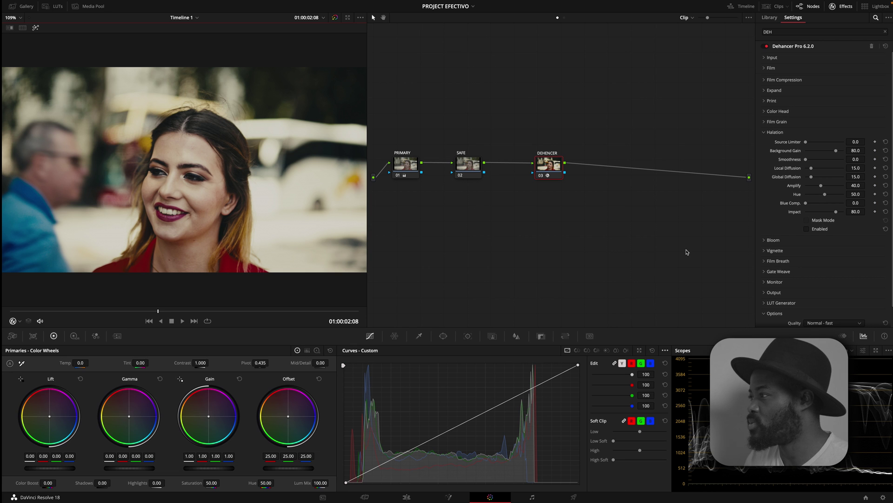
left_click(807, 229)
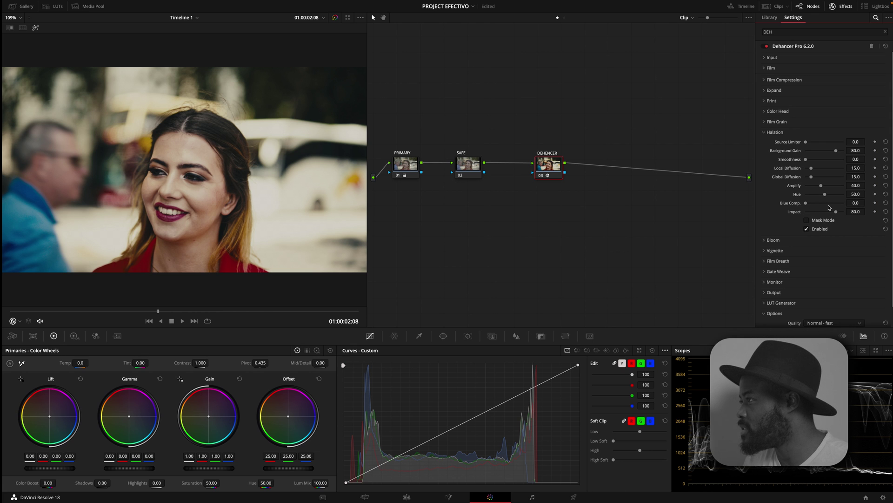
left_click_drag(825, 194, 816, 177)
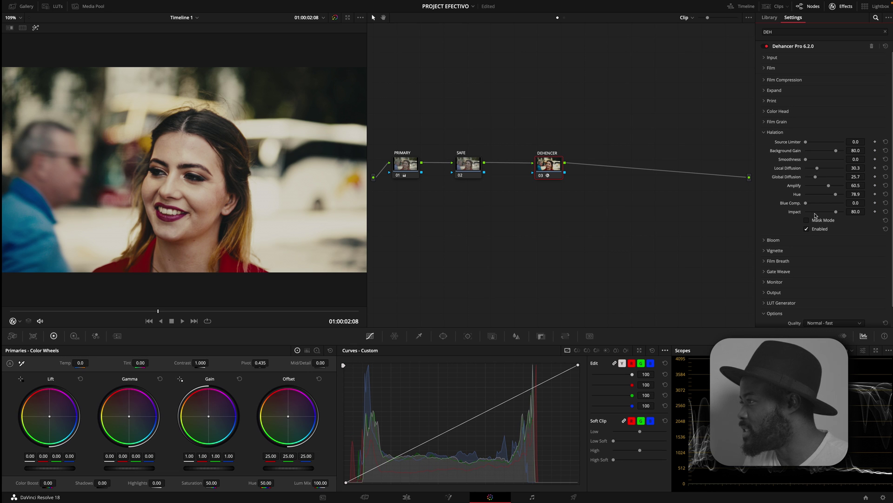
left_click(807, 229)
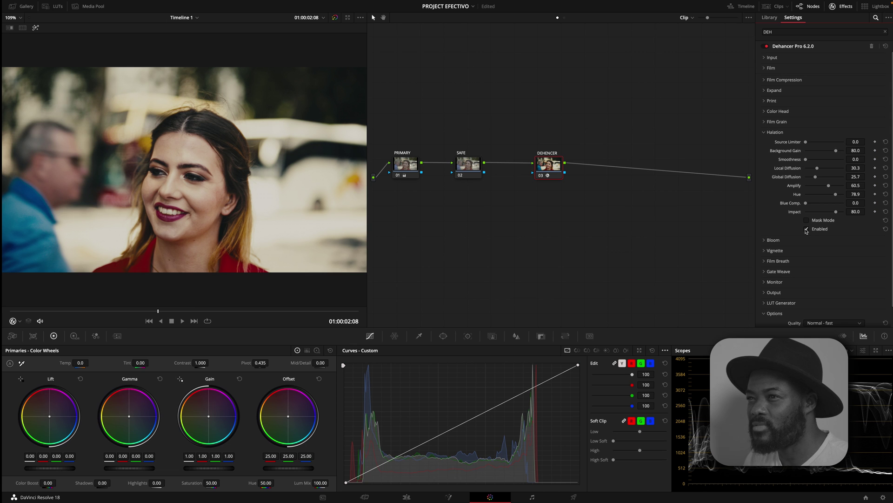
left_click(807, 229)
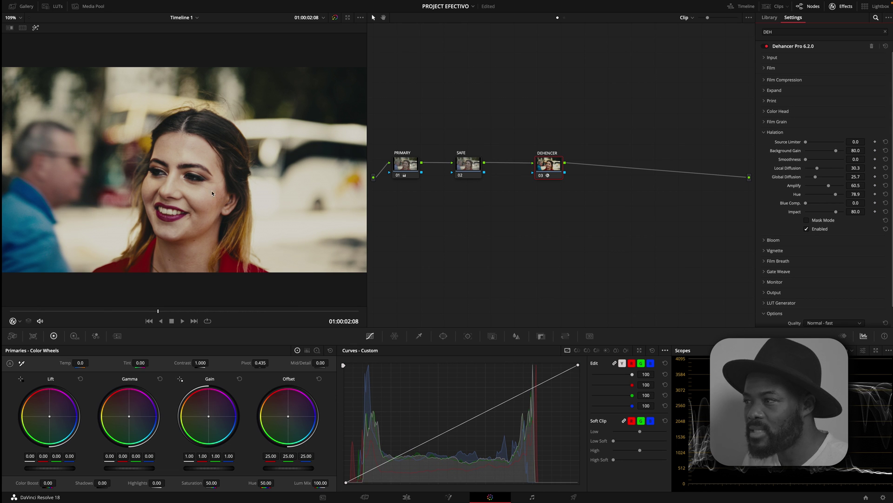
left_click(767, 134)
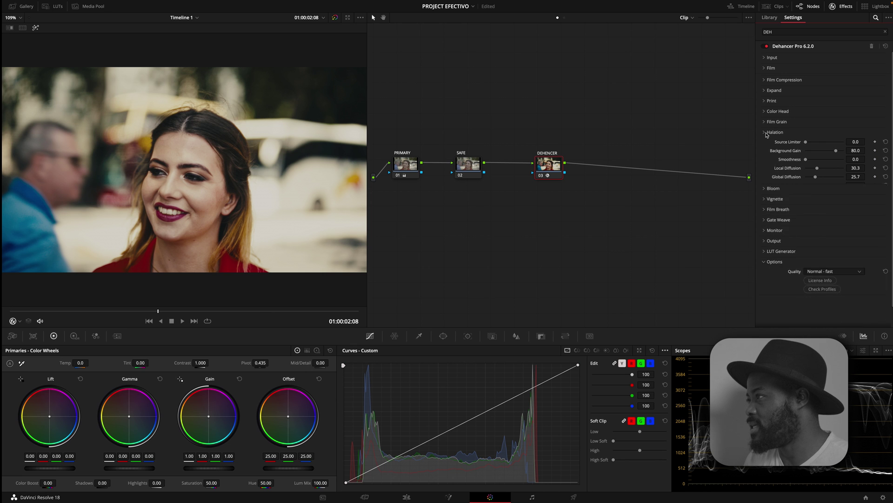
- Switch the Bloom effect on and off repeatedly to compare its default effect on the portrait
left_click(768, 143)
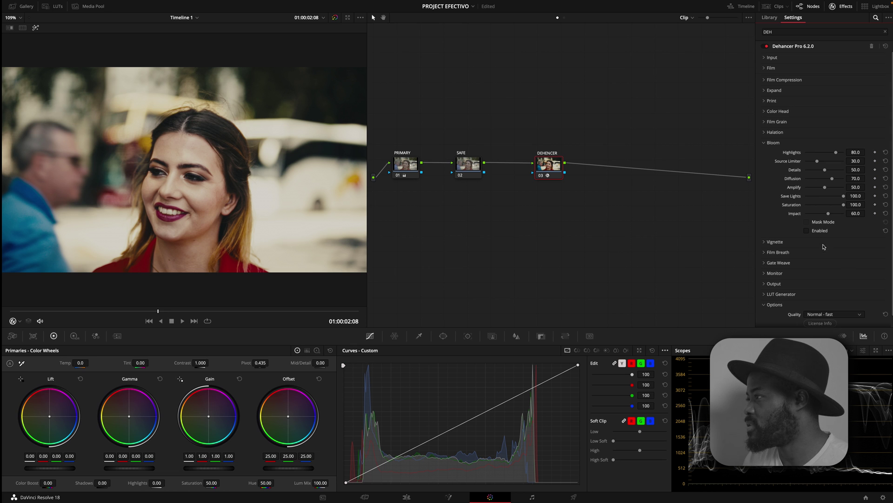
left_click(807, 232)
left_click(807, 232)
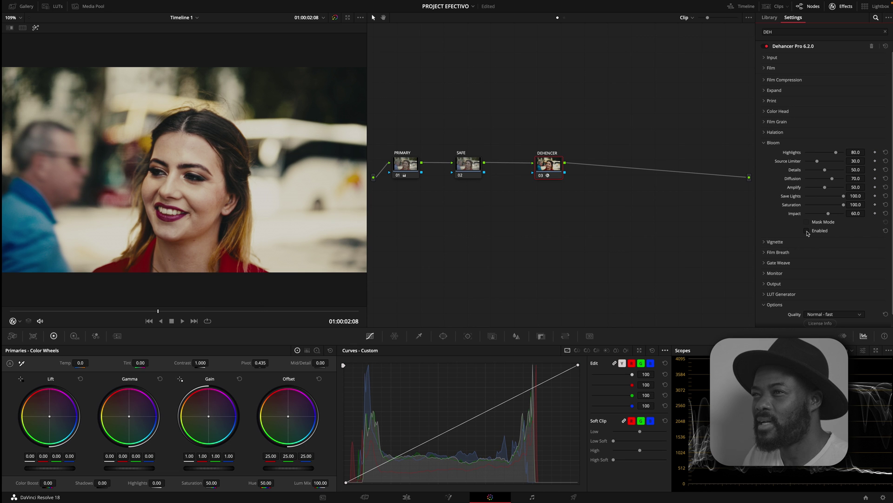
left_click(807, 231)
left_click(807, 231)
left_click(807, 232)
left_click(807, 231)
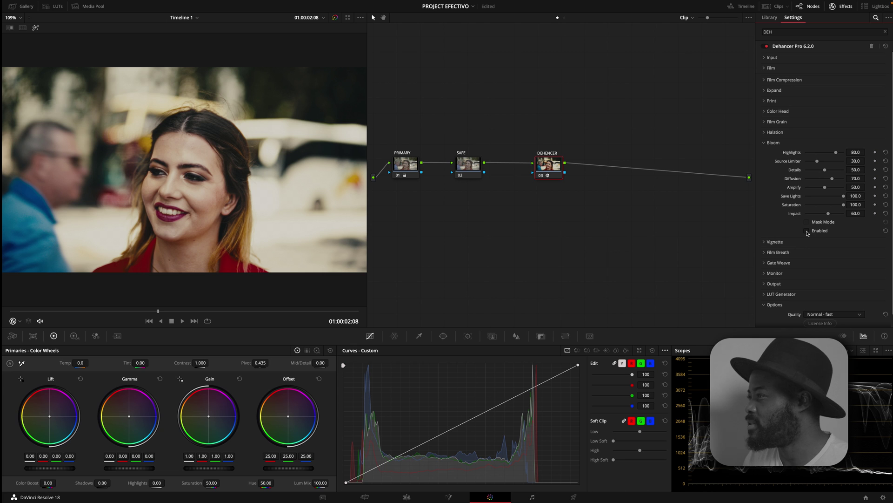
left_click(808, 231)
left_click(807, 231)
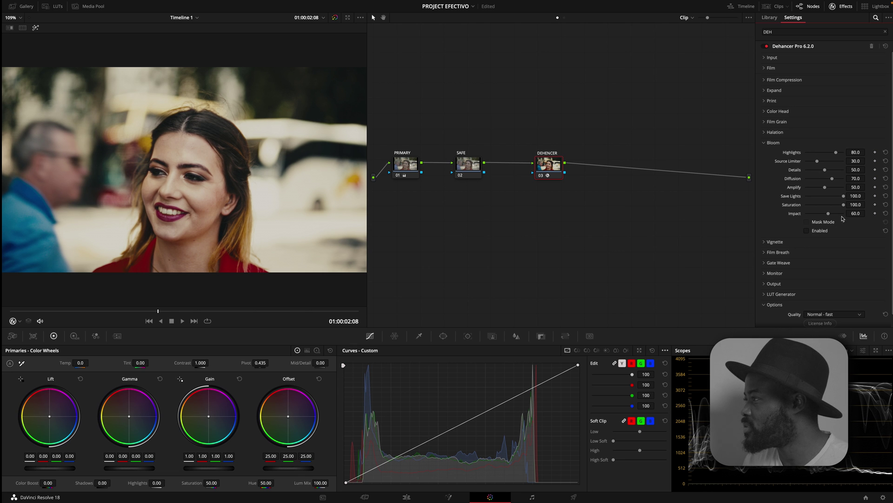
- Enable Bloom with Saturation about 56.9 and Details about 27.5, then compare it off and on and check an earlier frame
left_click(807, 231)
left_click_drag(844, 205, 828, 208)
left_click_drag(825, 175, 816, 171)
left_click(808, 230)
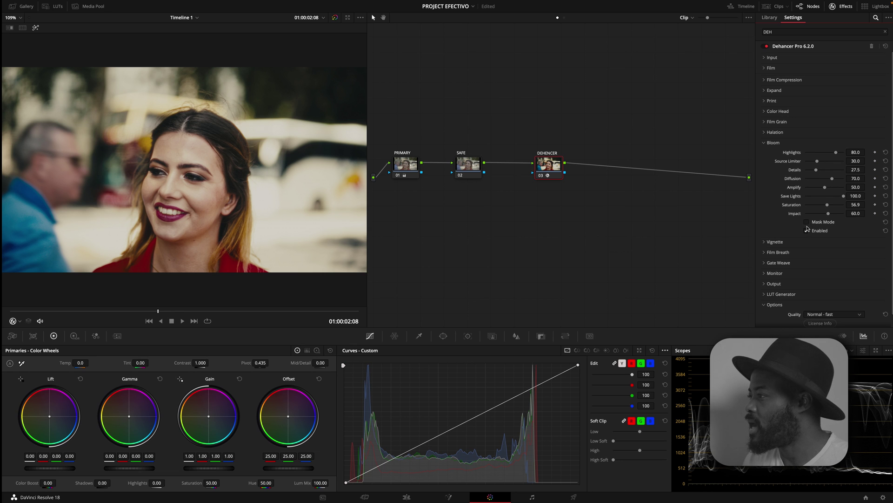
left_click(808, 231)
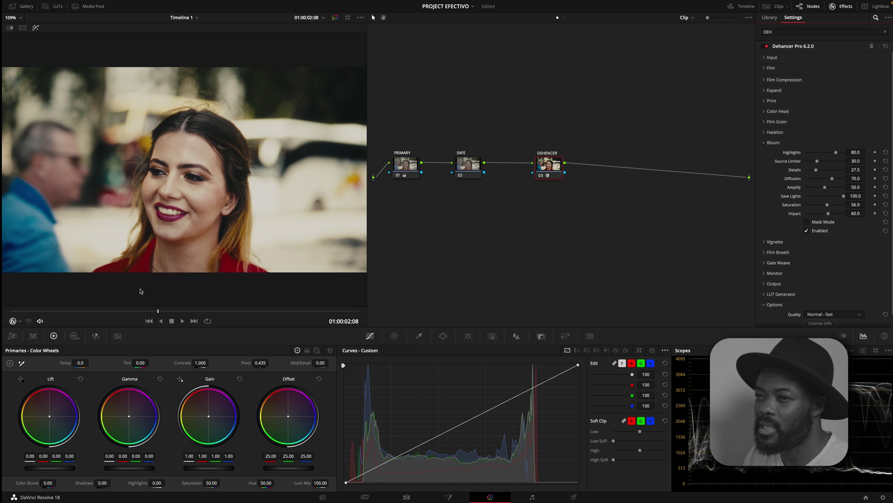
left_click_drag(154, 311, 75, 311)
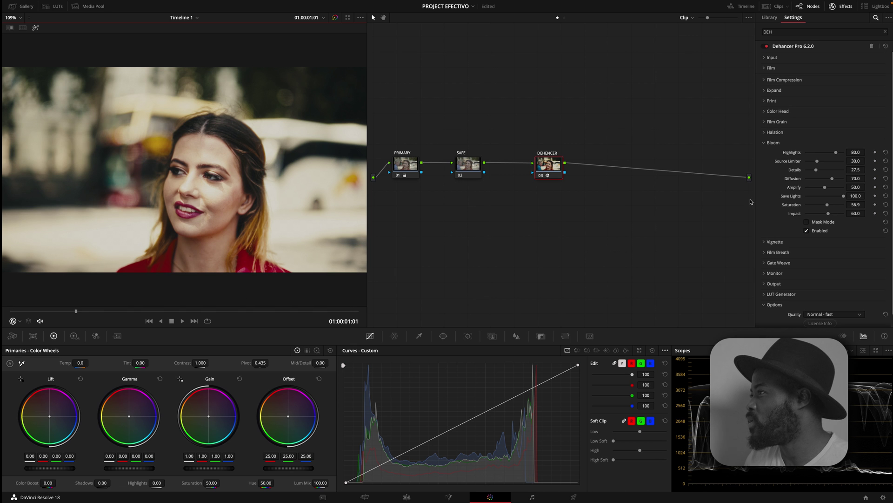
left_click(765, 143)
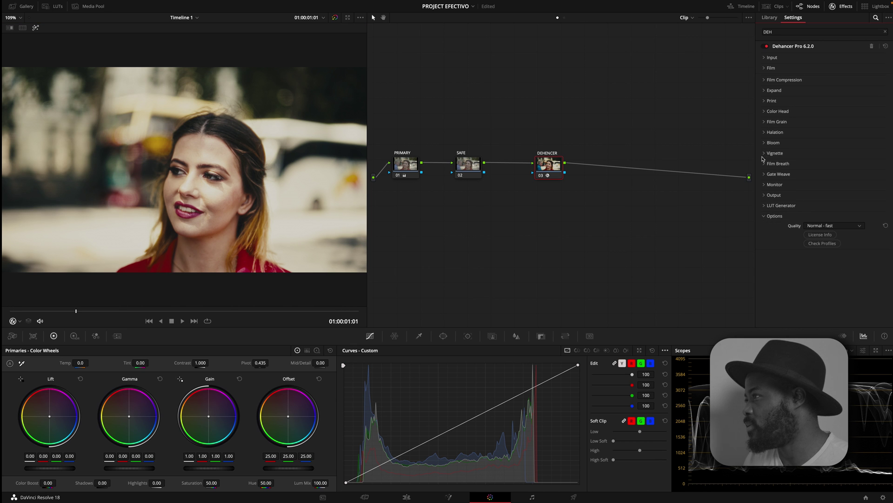
- Open the Vignette settings and scrub to several frames of the clip to judge whether it needs a vignette
left_click(764, 154)
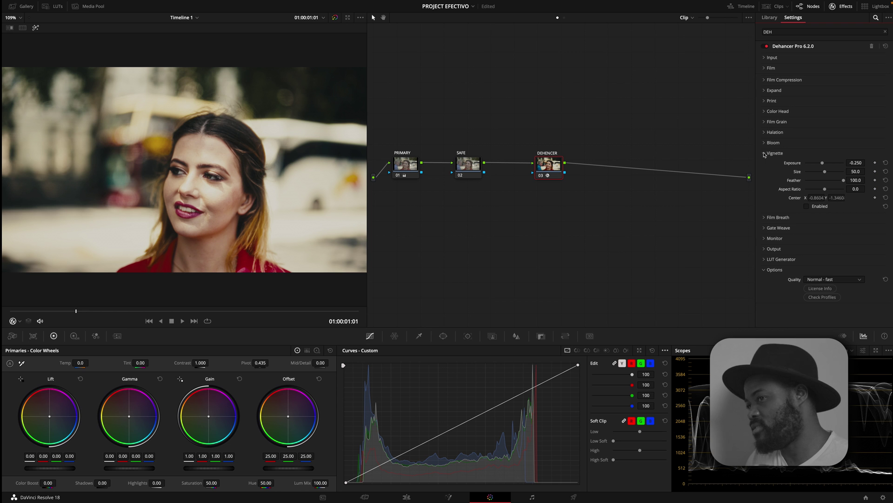
left_click_drag(79, 310, 56, 312)
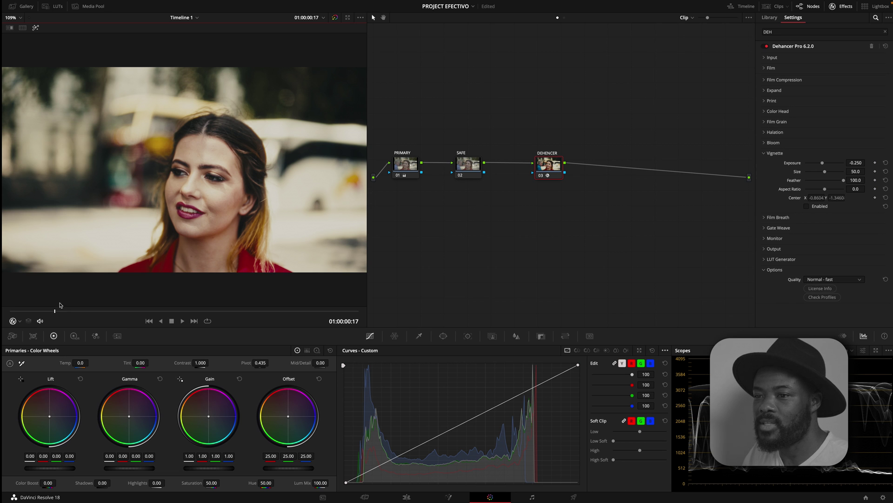
left_click(179, 311)
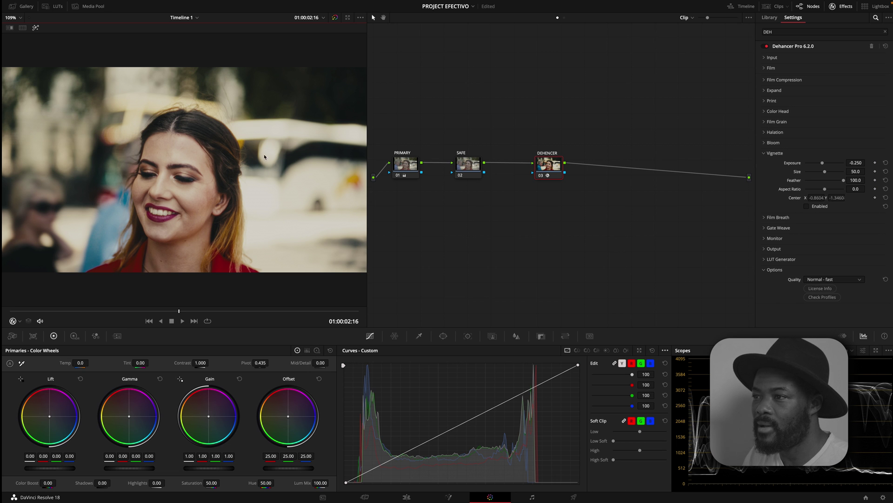
left_click(224, 311)
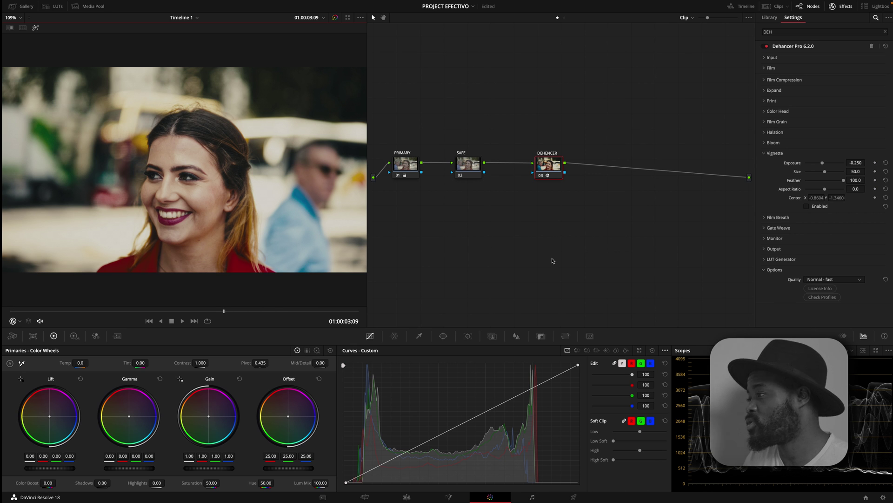
- Enable Vignette at its default Exposure of -0.250 and Size of 50.0, comparing it off and on at earlier frames
left_click(807, 206)
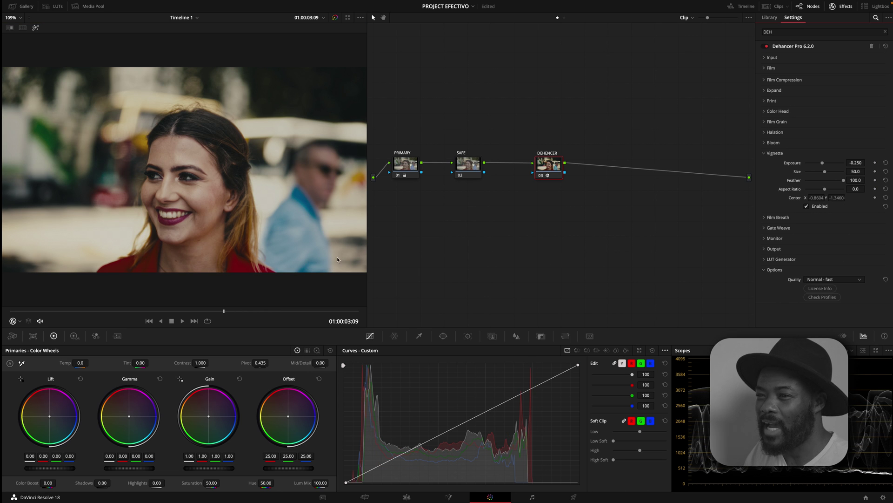
left_click_drag(225, 310, 132, 310)
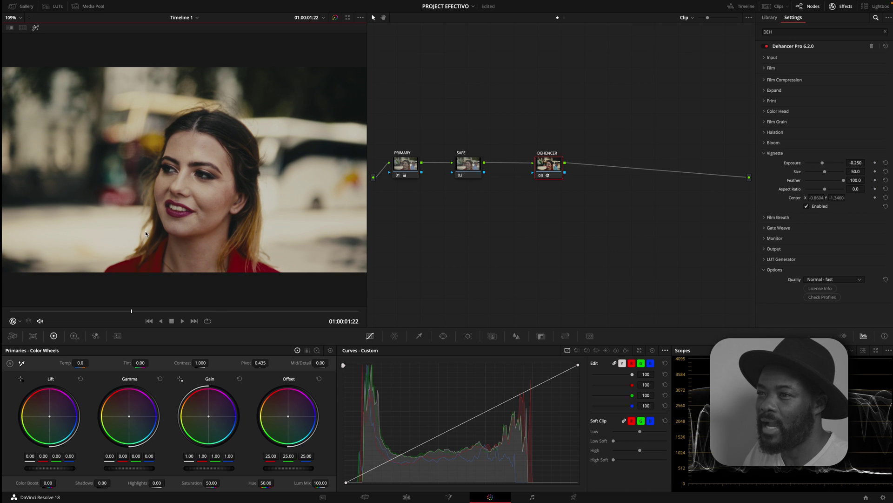
left_click(807, 206)
left_click(807, 207)
left_click(807, 207)
left_click(807, 206)
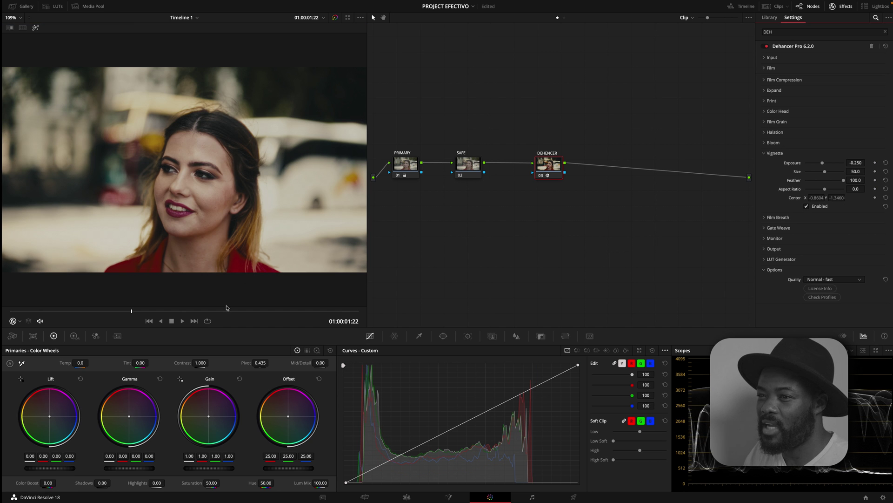
mouse_move(86, 311)
left_mouse_down()
mouse_move(130, 310)
mouse_move(100, 310)
left_mouse_up()
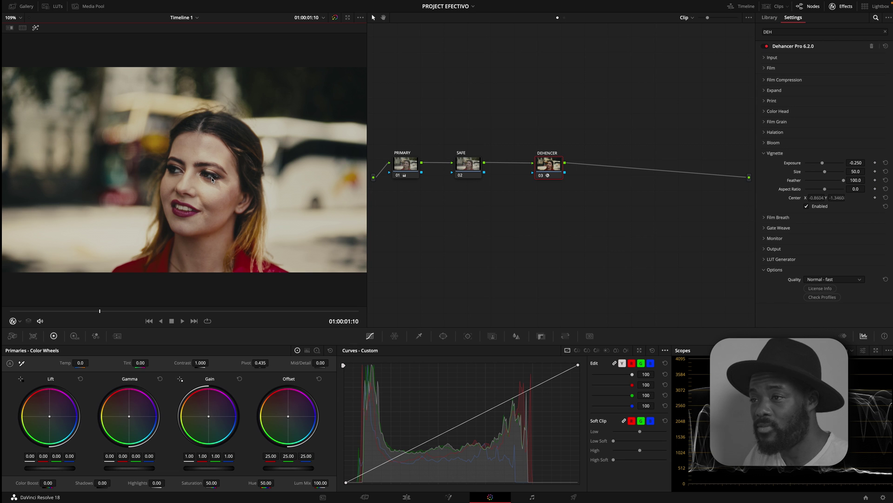
left_click(766, 155)
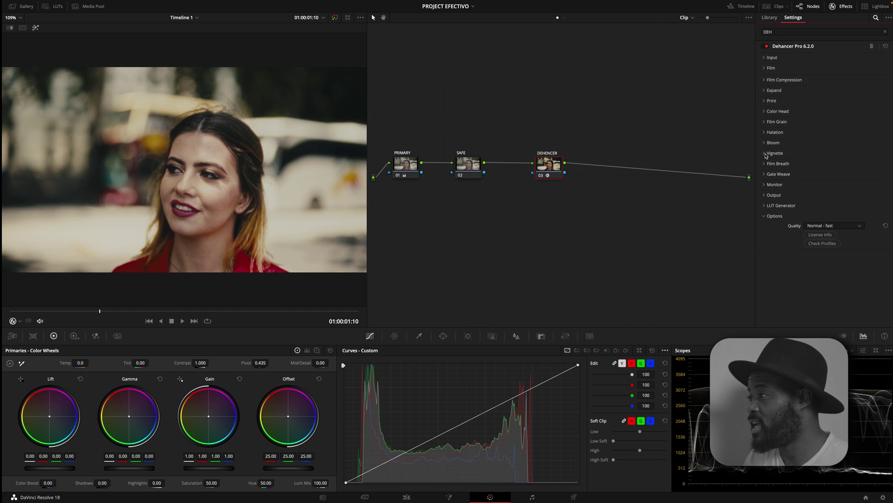
- Review the Film Breath and Gate Weave settings in turn, leaving both effects disabled
left_click(764, 163)
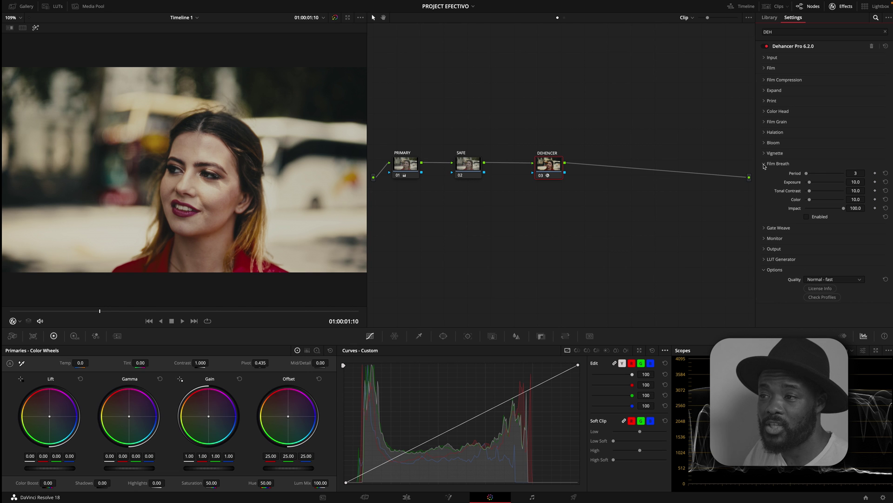
left_click(764, 164)
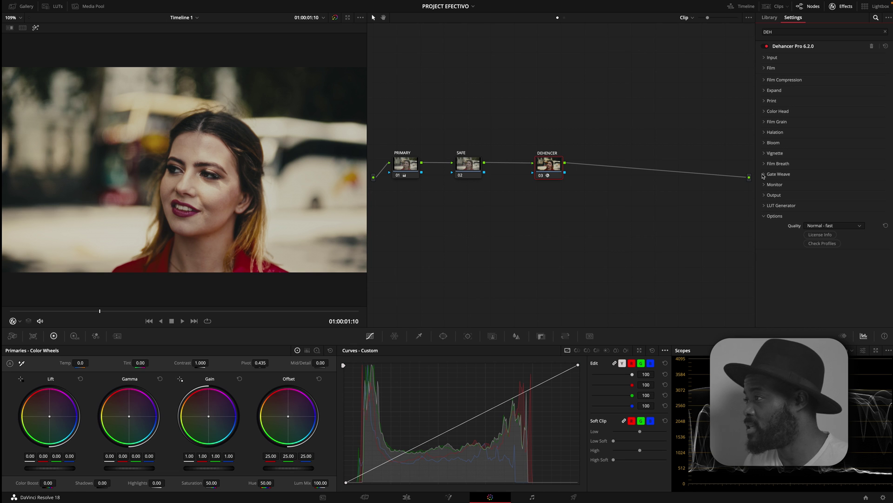
left_click(763, 174)
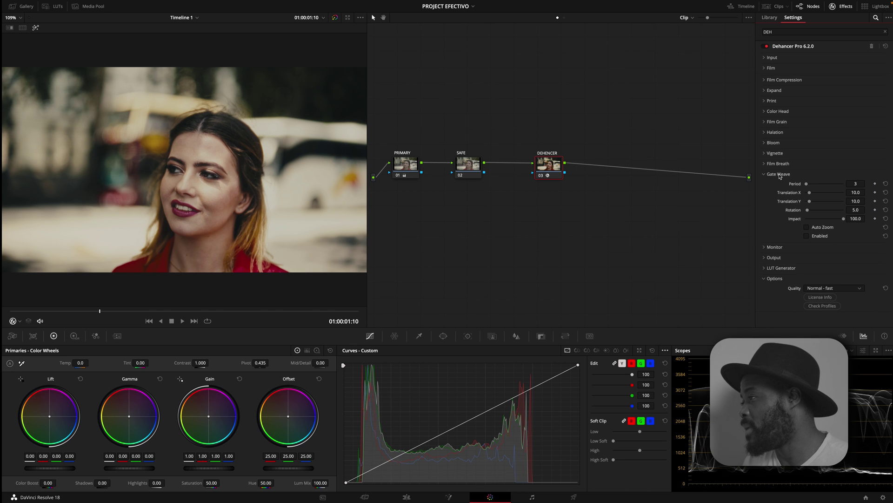
left_click(807, 236)
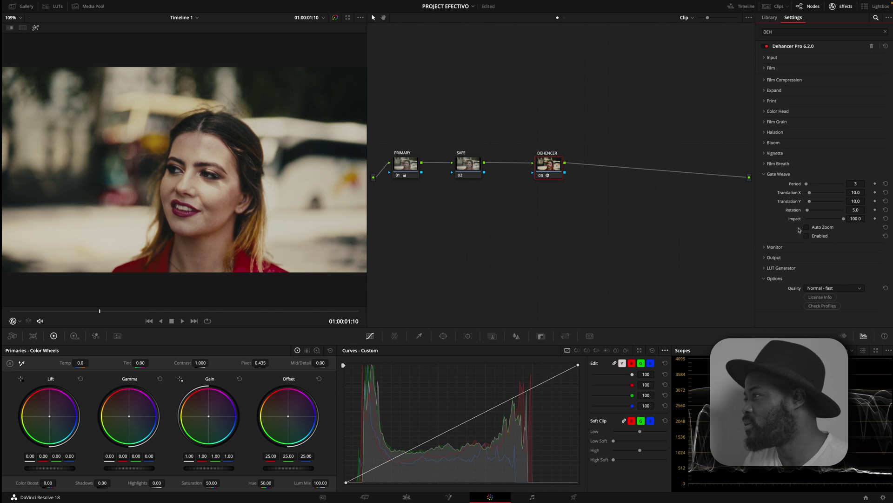
left_click(764, 175)
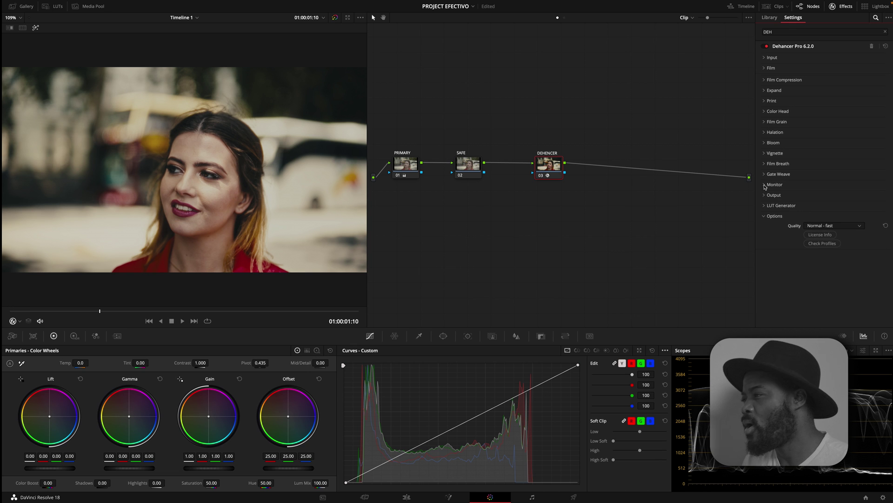
- Review the Monitor options for False Color and Clipping Indication, and check several frames of the clip
left_click(765, 185)
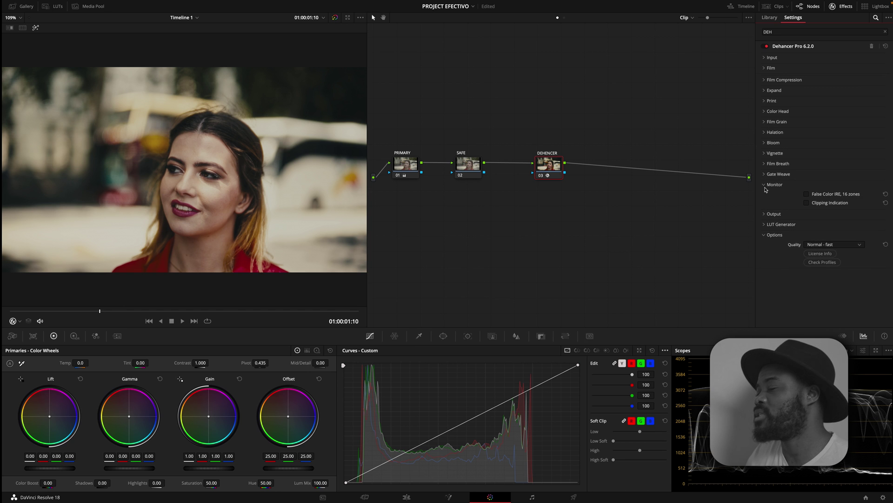
left_click(181, 310)
left_click(184, 310)
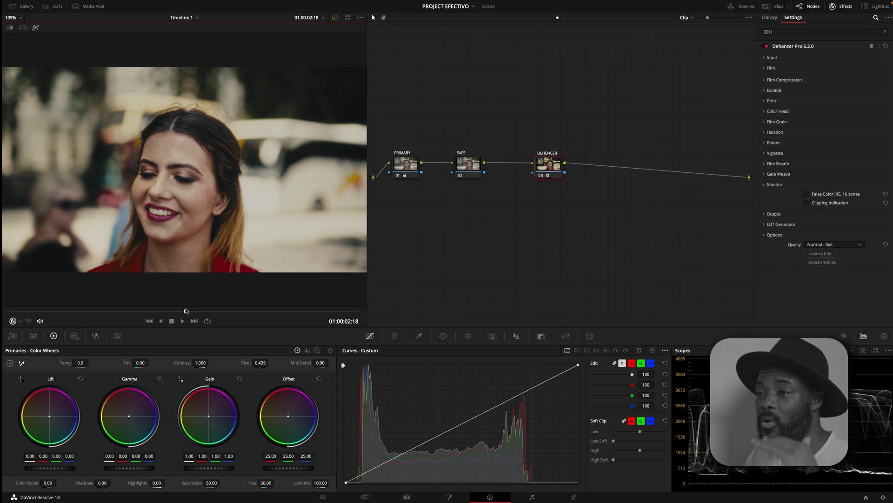
left_click(95, 309)
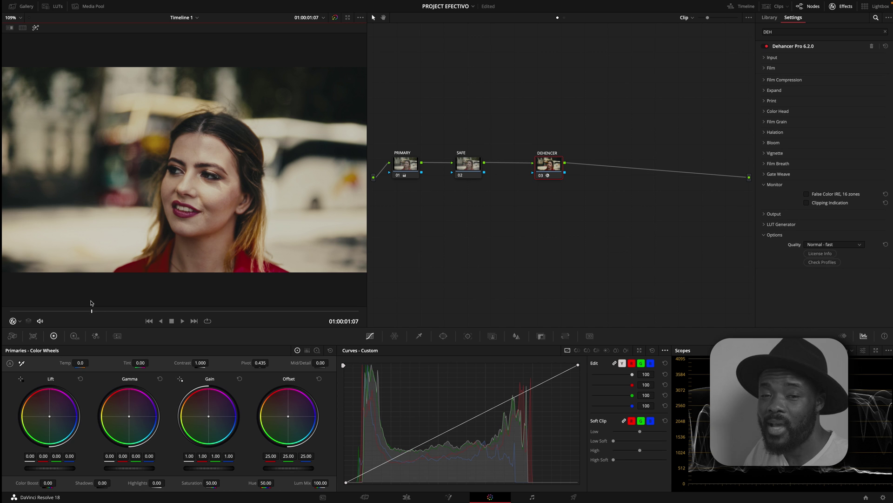
left_click_drag(95, 310, 150, 311)
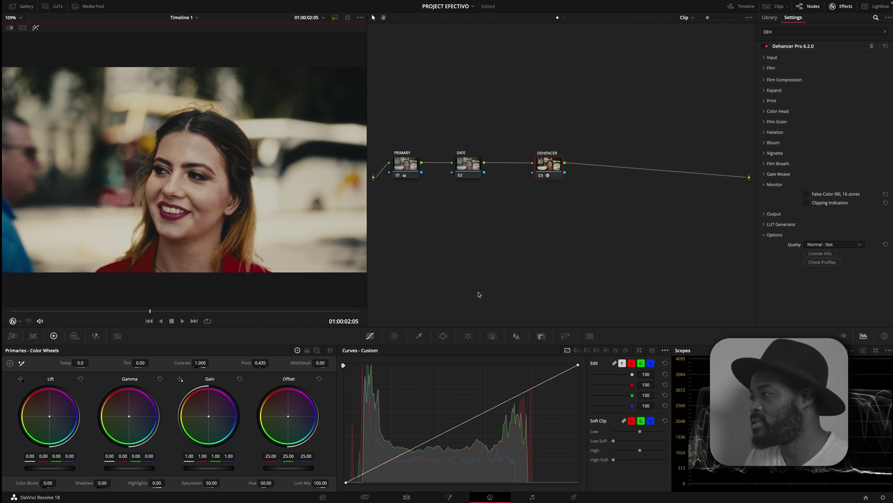
left_click(766, 186)
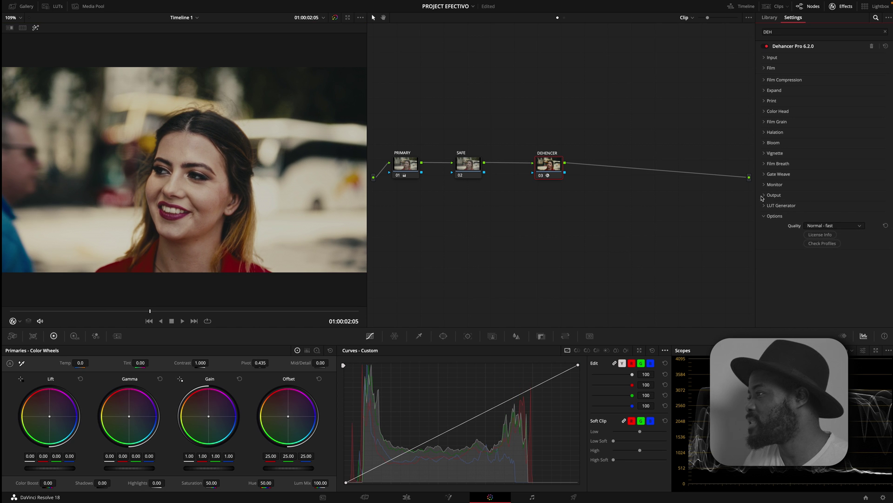
- Try the Output Total Impact at 0, about 44 and about 65.2 to compare strengths, and return it to 100
left_click(764, 195)
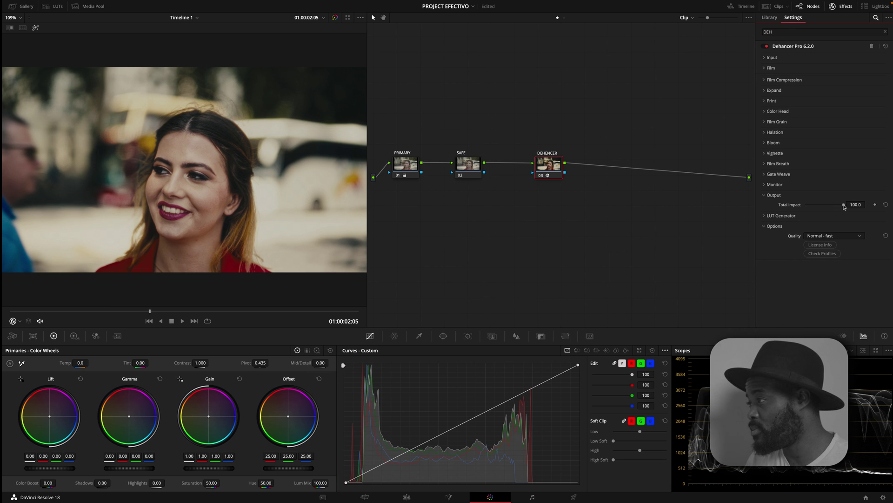
left_click_drag(844, 207, 806, 207)
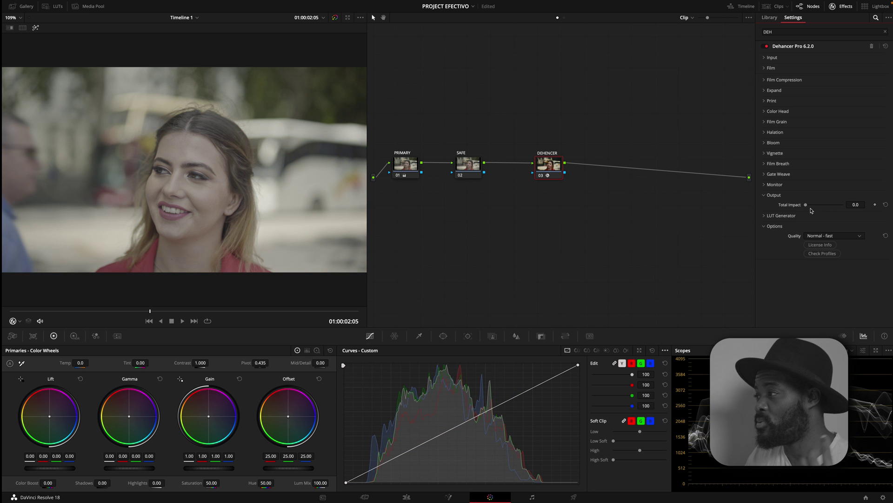
left_click_drag(807, 207, 823, 208)
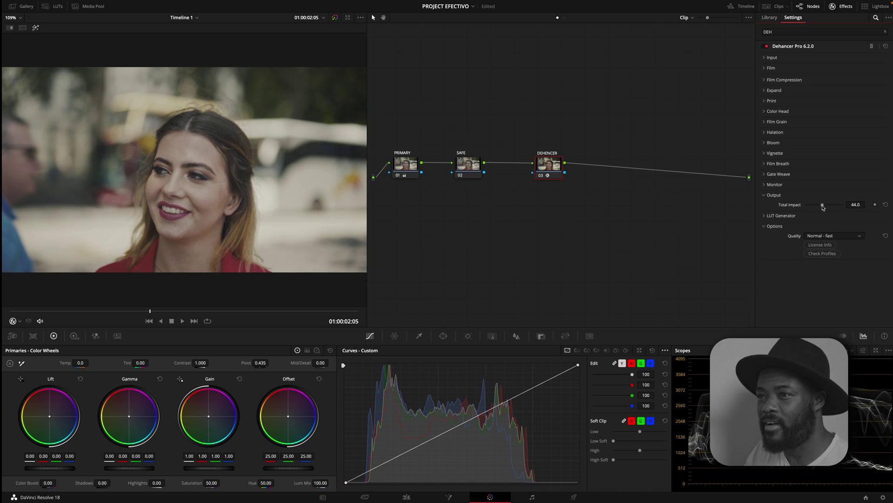
left_click_drag(823, 207, 831, 208)
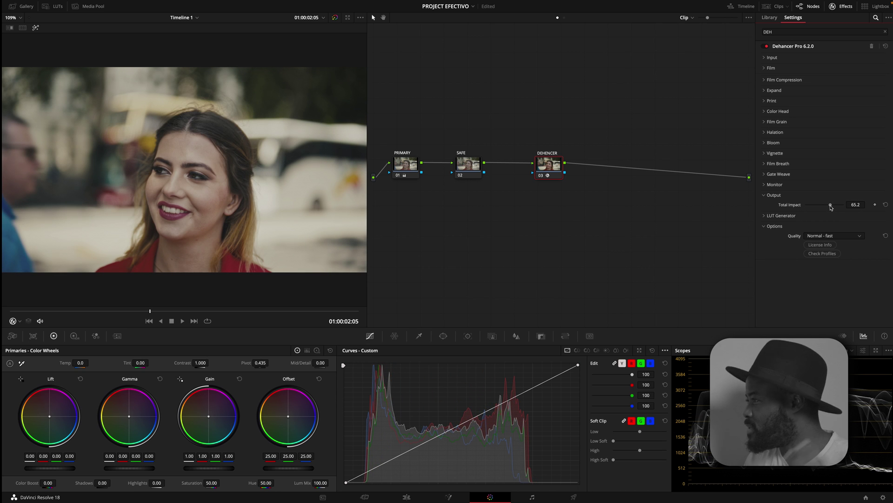
left_click_drag(831, 208, 846, 207)
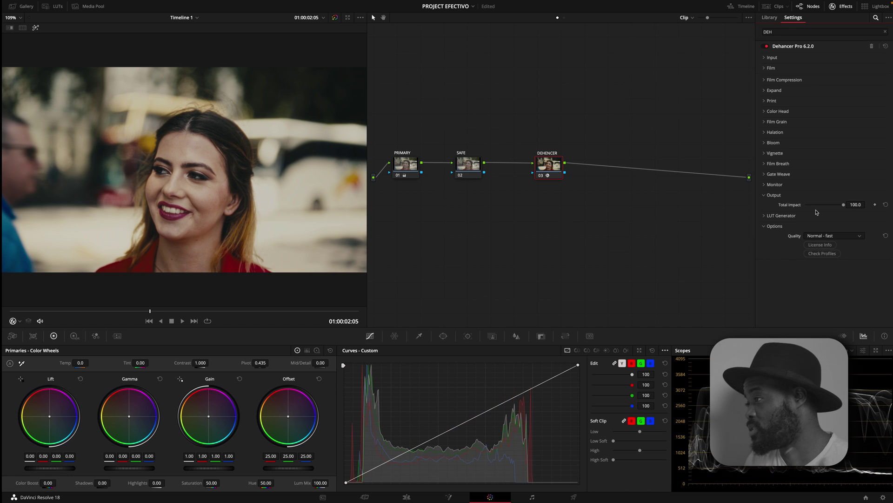
left_click(764, 196)
- Review the LUT Generator settings and the quality, license and profile entries under Options
left_click(764, 206)
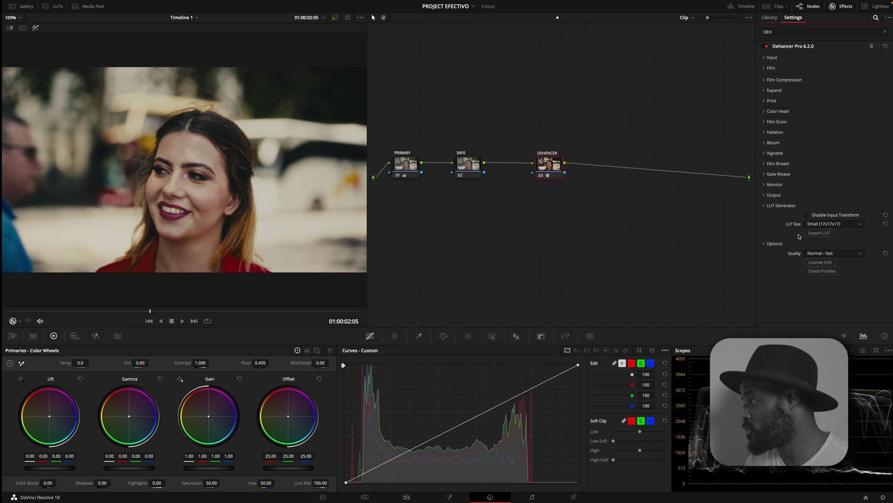
left_click(764, 206)
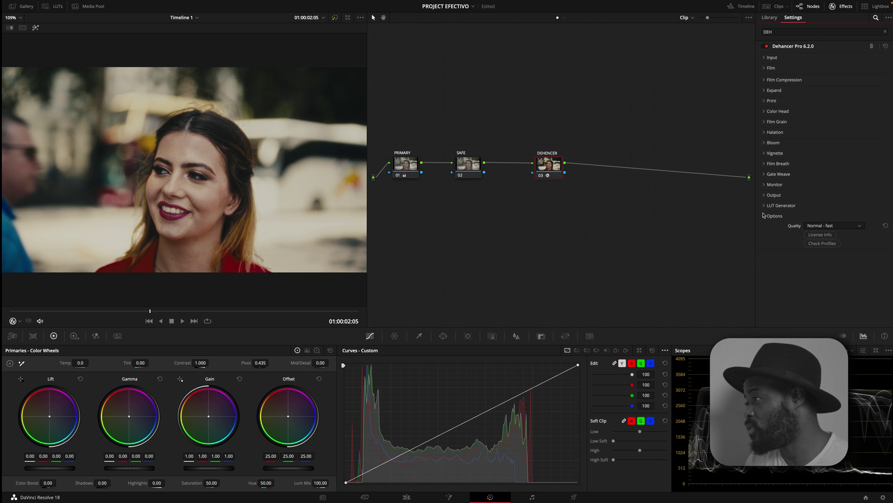
left_click(764, 217)
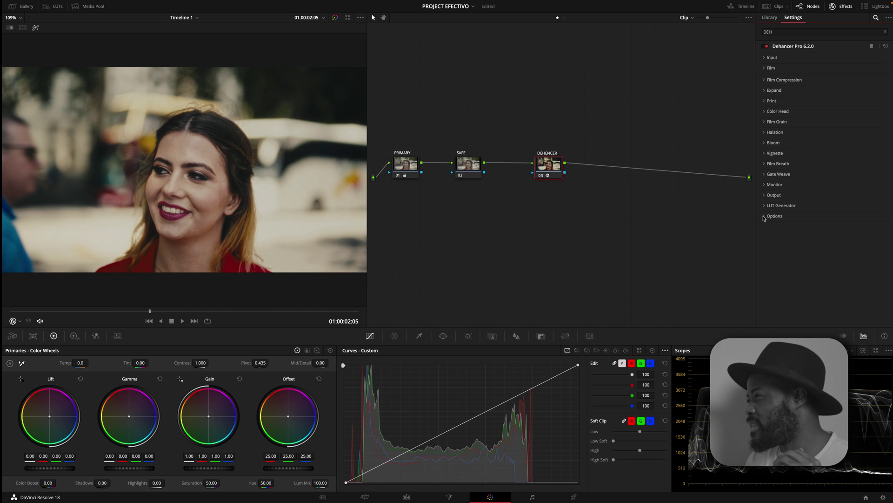
left_click(764, 217)
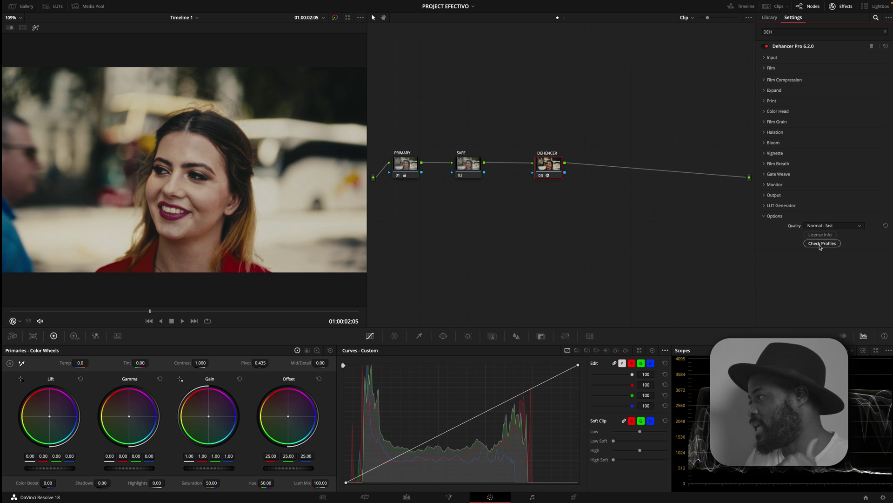
left_click(764, 218)
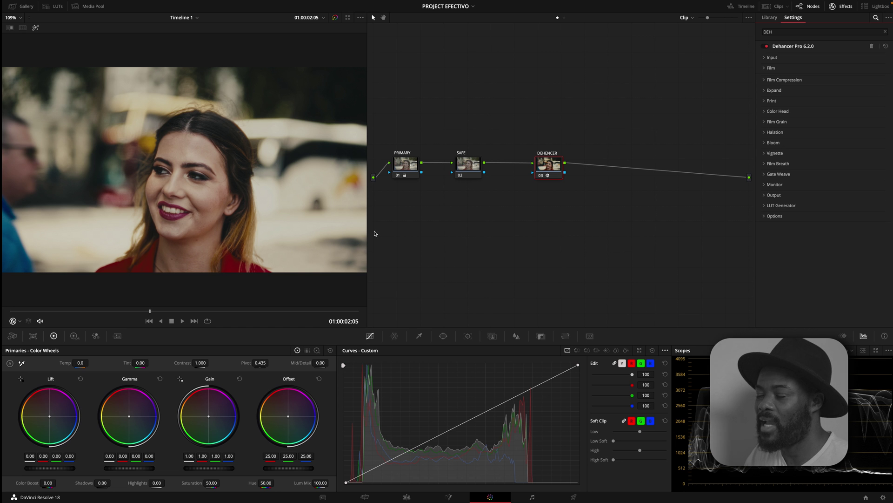
- Play the clip from near its start and scrub through it to review the complete film look
left_click(26, 311)
key("space")
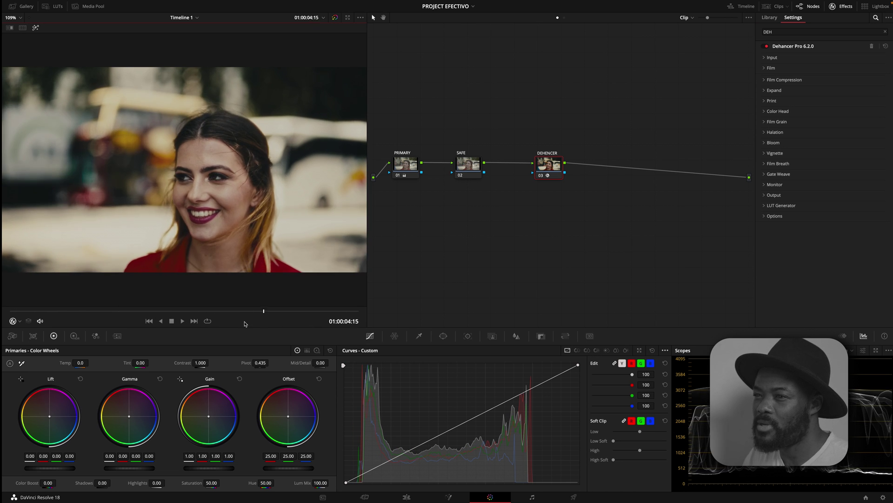
left_click(84, 311)
left_click_drag(94, 314, 221, 316)
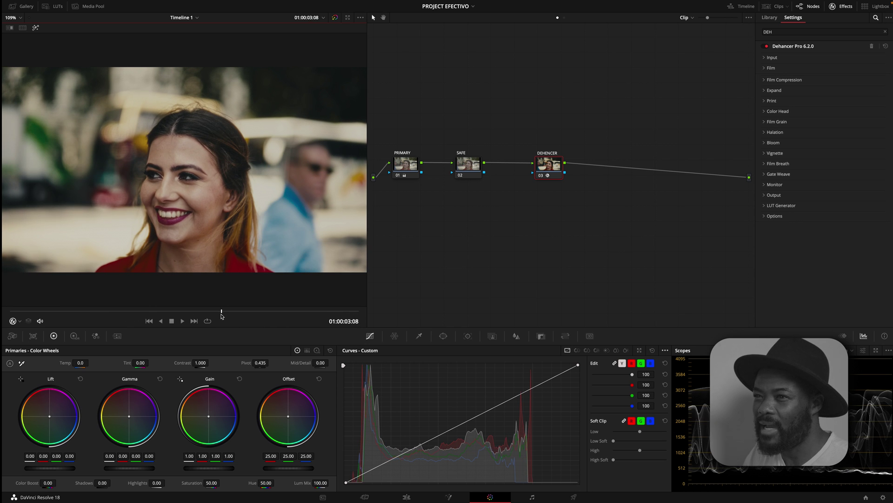
- Add two serial nodes after the DEHENCER node and label the first one PL
left_click_drag(551, 172, 541, 171)
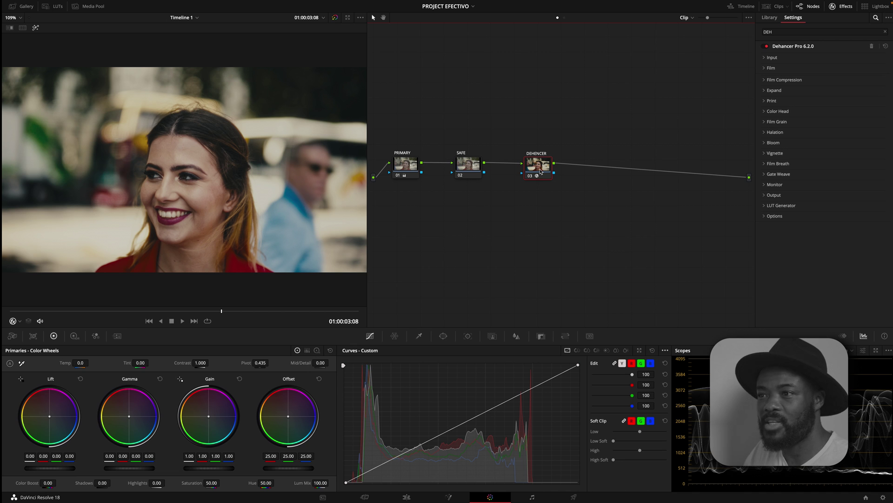
left_click(840, 6)
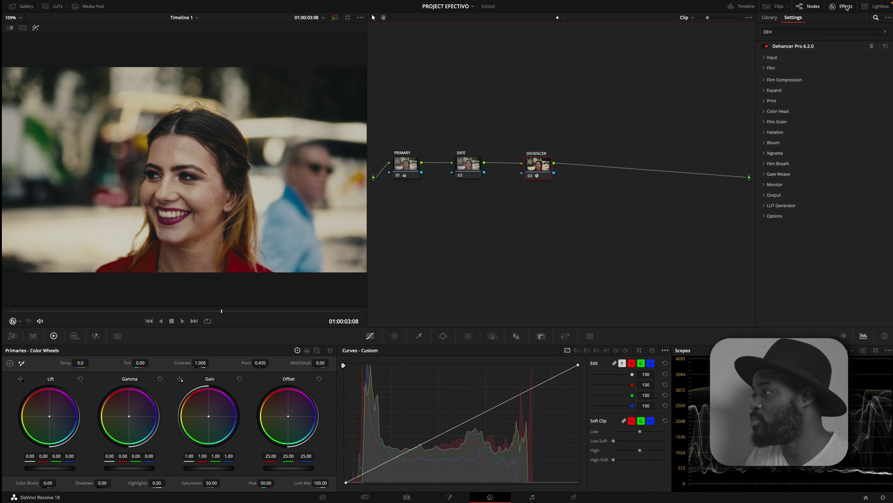
key("alt+s")
key("alt+s")
left_click(590, 167)
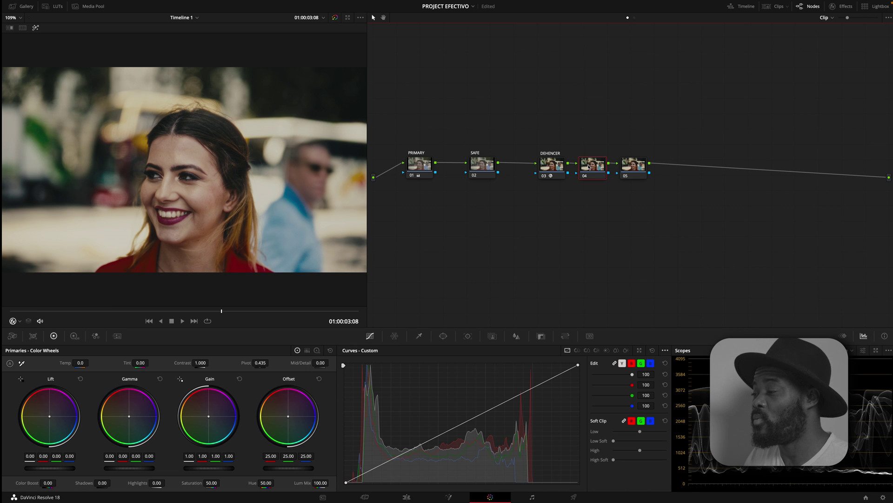
right_click(589, 168)
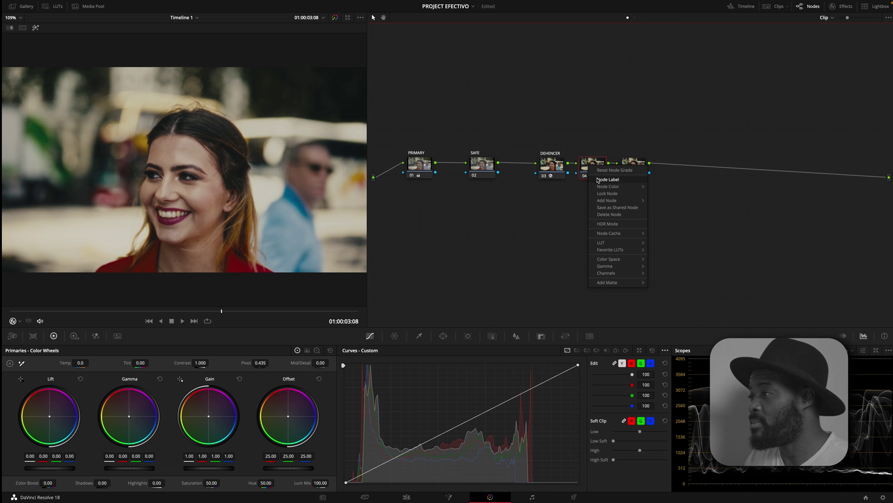
left_click(598, 180)
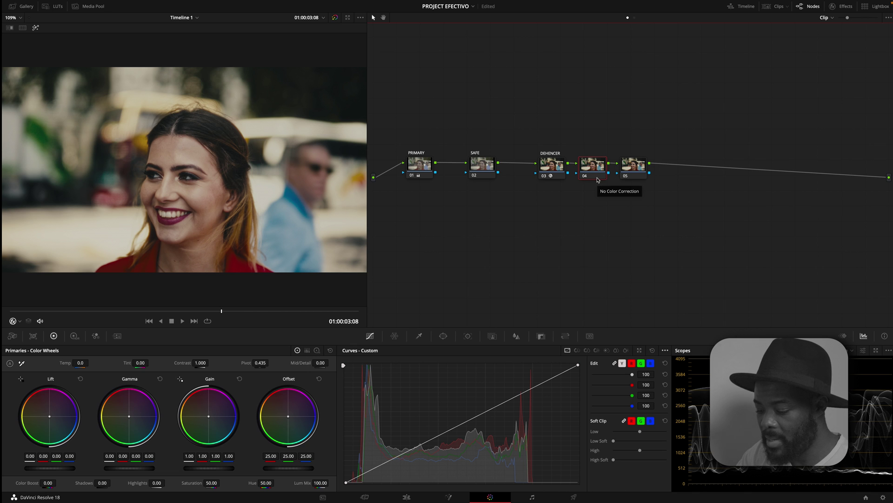
type("PL")
- Label the last node in the chain DESPILL
left_click(636, 169)
right_click(637, 170)
left_click(653, 186)
type("DESPILL")
key("Return")
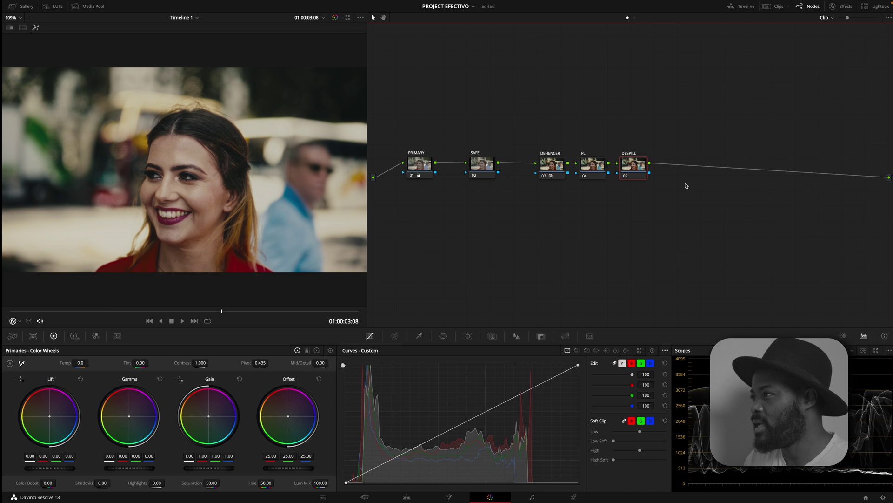
- Search the effects library for DES and apply the Despill effect to the DESPILL node
left_click(841, 6)
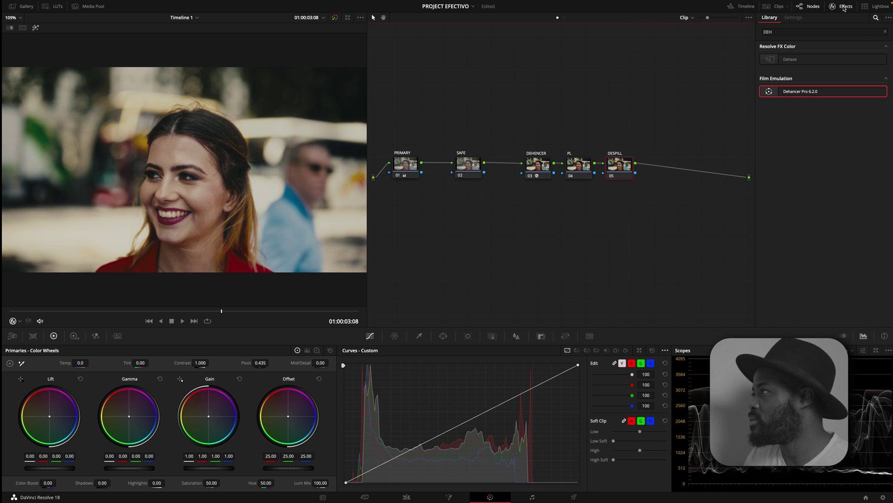
left_click(883, 32)
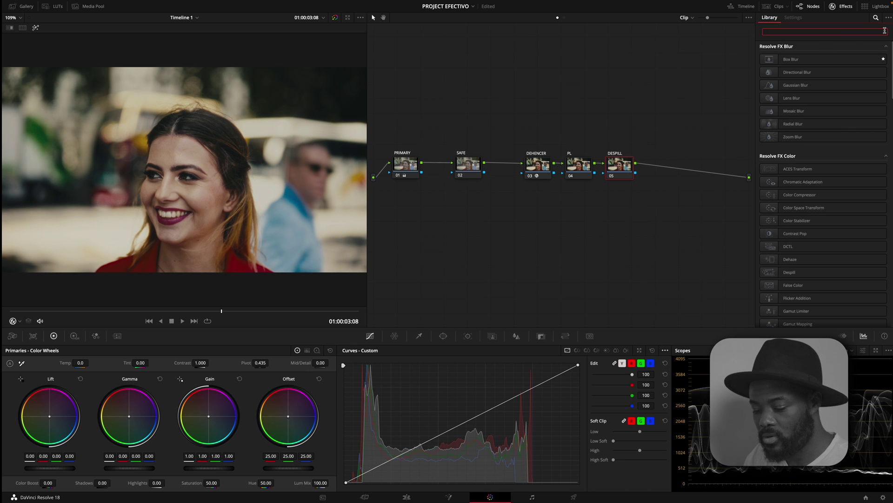
type("DES")
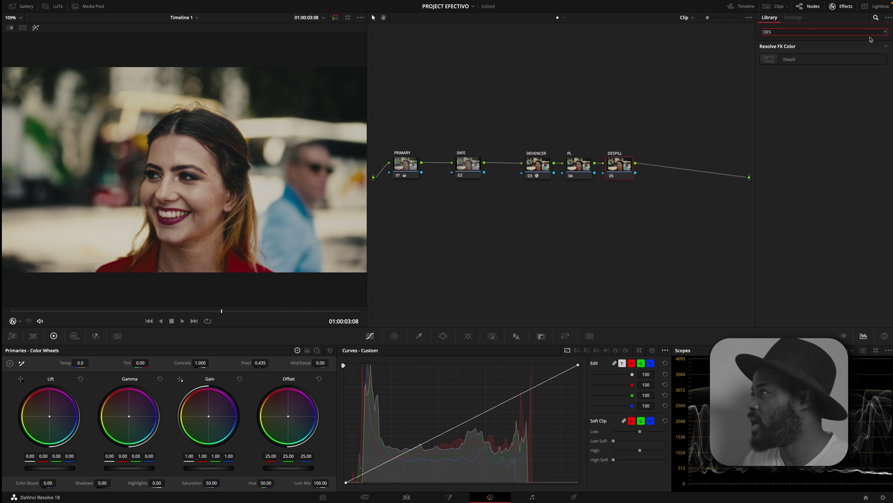
left_click_drag(824, 61, 619, 175)
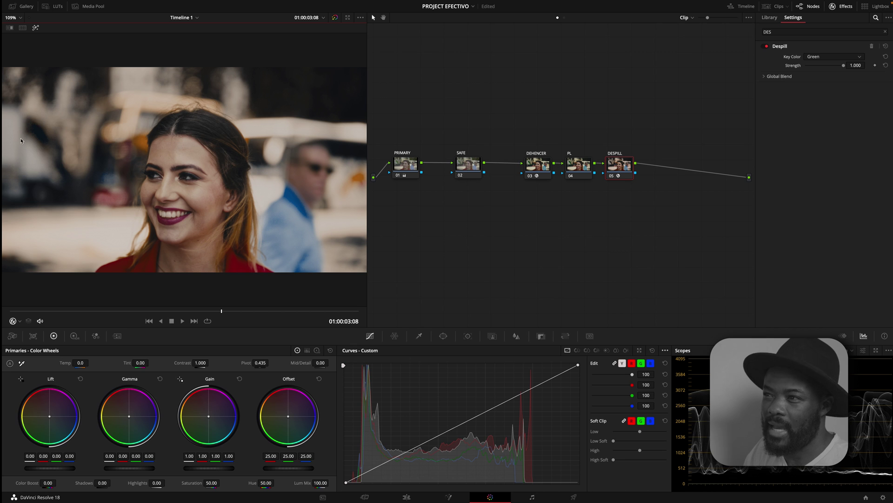
- Try Red and Blue as the Despill key color and return it to Green
left_click(846, 57)
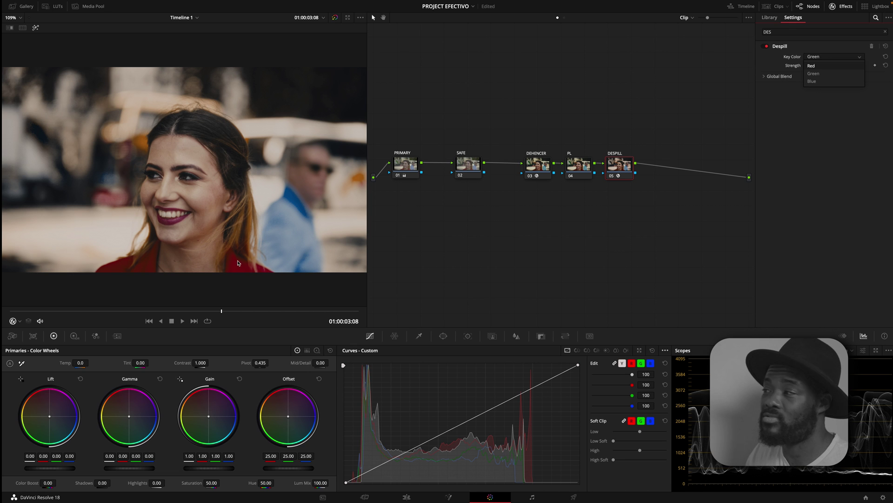
left_click(822, 66)
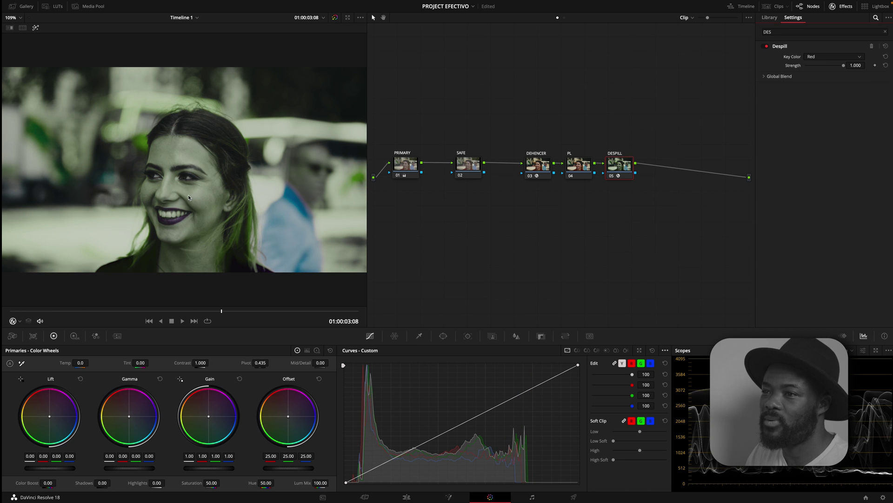
left_click(836, 57)
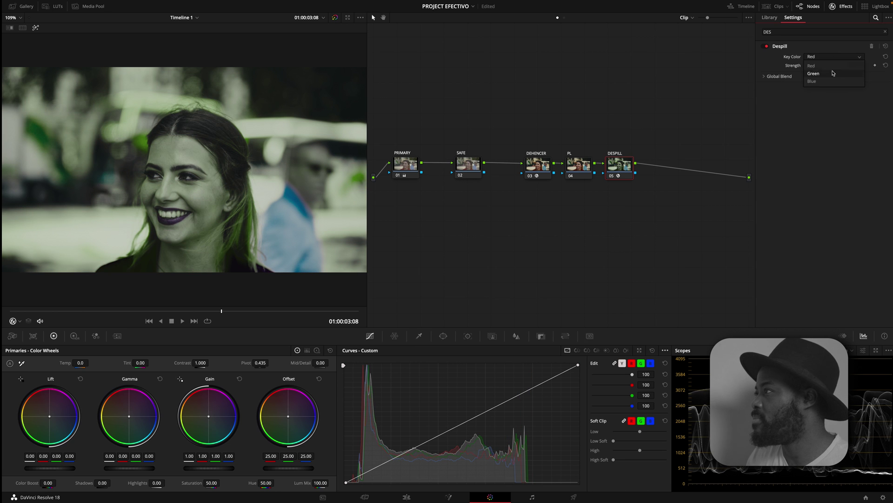
left_click(829, 81)
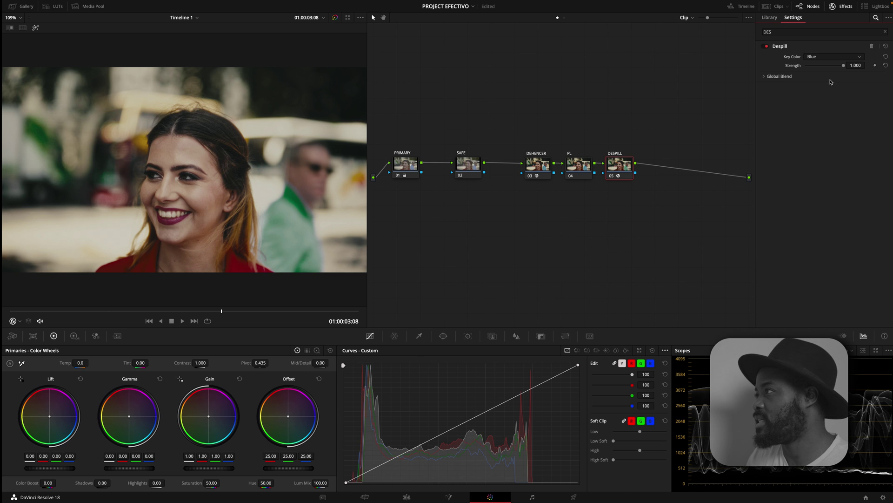
left_click(835, 57)
left_click(829, 74)
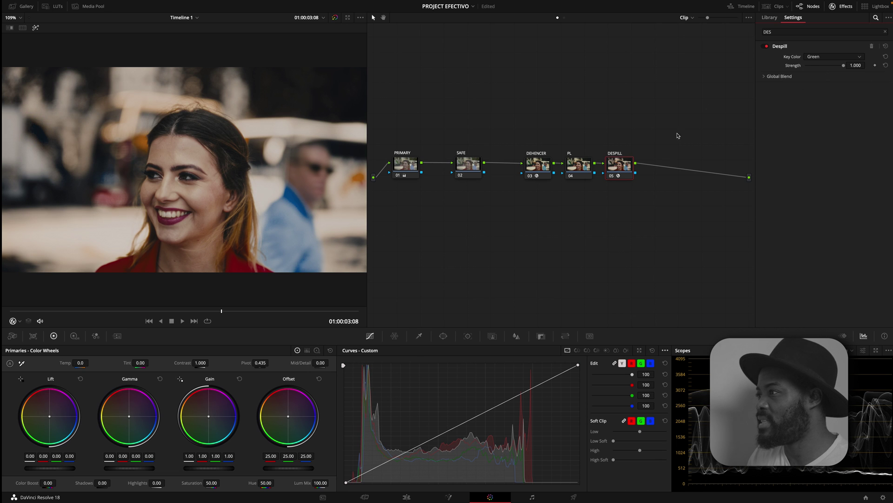
- Compare the image with the DESPILL node off and on, and scrub back through the clip to check the result
left_click(611, 176)
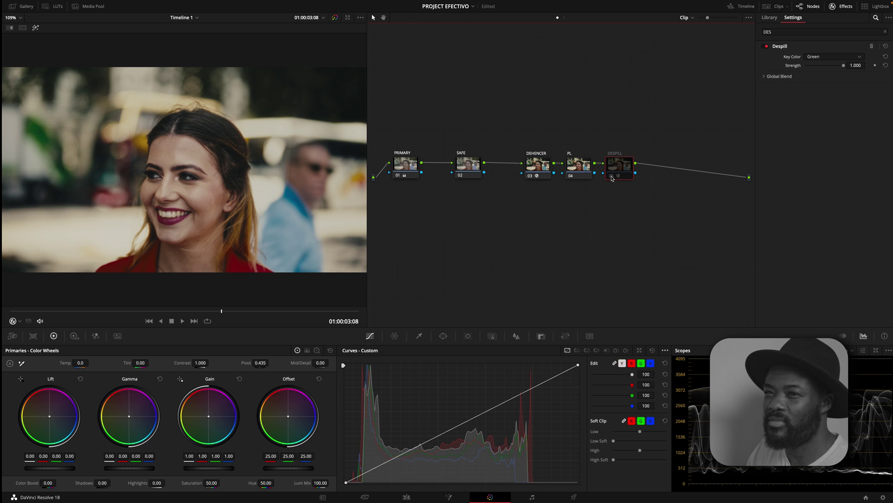
left_click(612, 177)
left_click(612, 176)
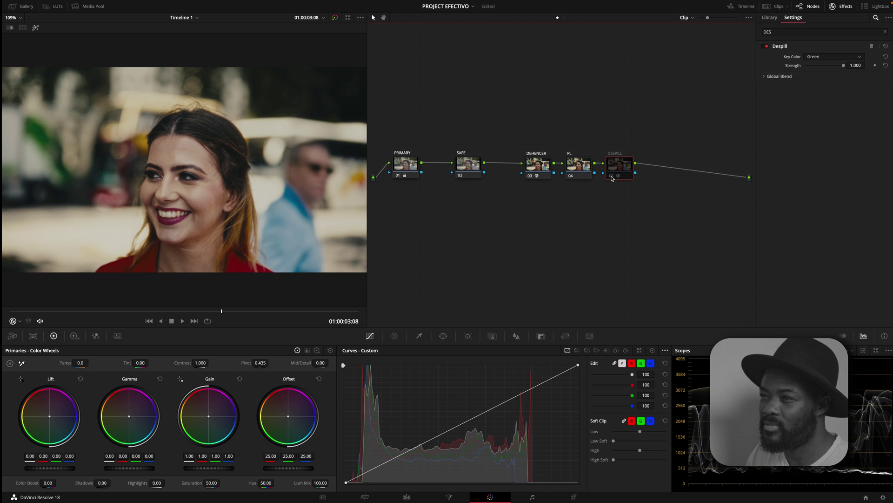
left_click(612, 176)
left_click_drag(222, 311, 174, 311)
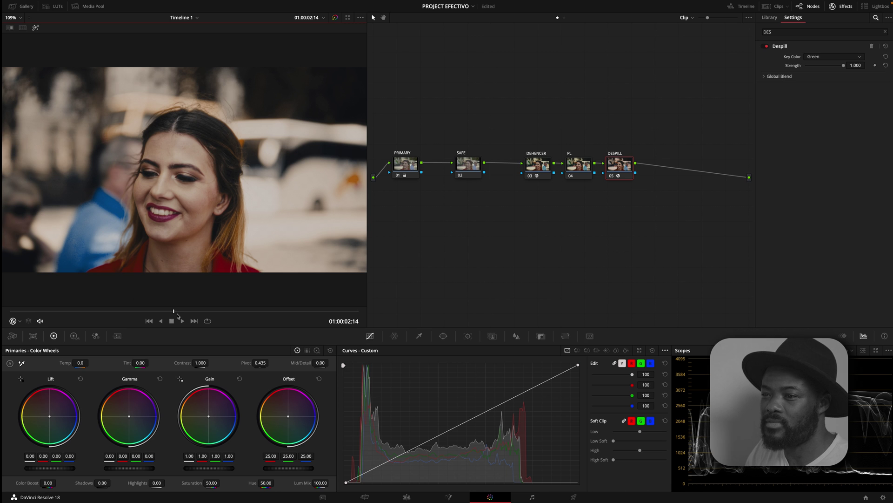
left_click_drag(171, 311, 71, 299)
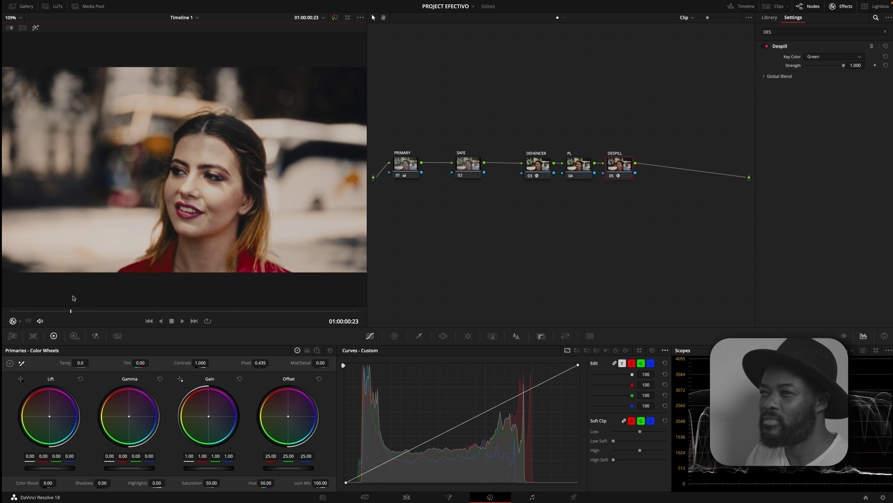
- Select the PL node and enable Printer Light Hotkeys
left_click(578, 167)
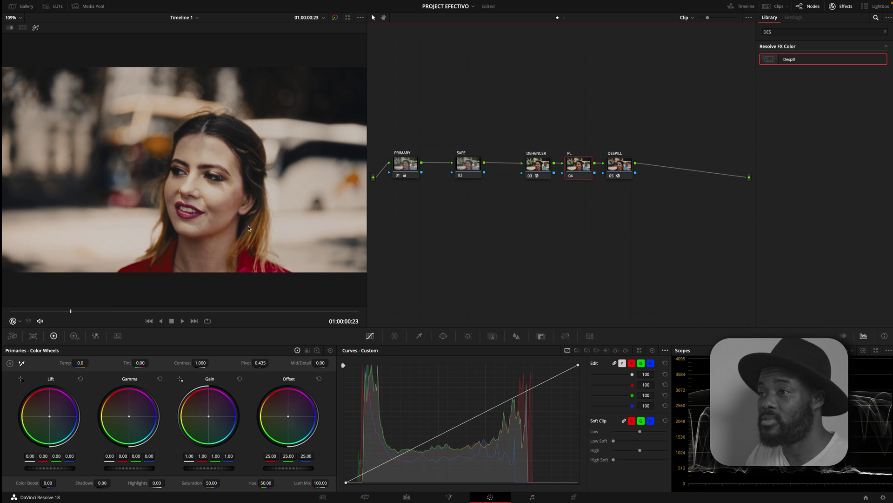
left_click(237, 3)
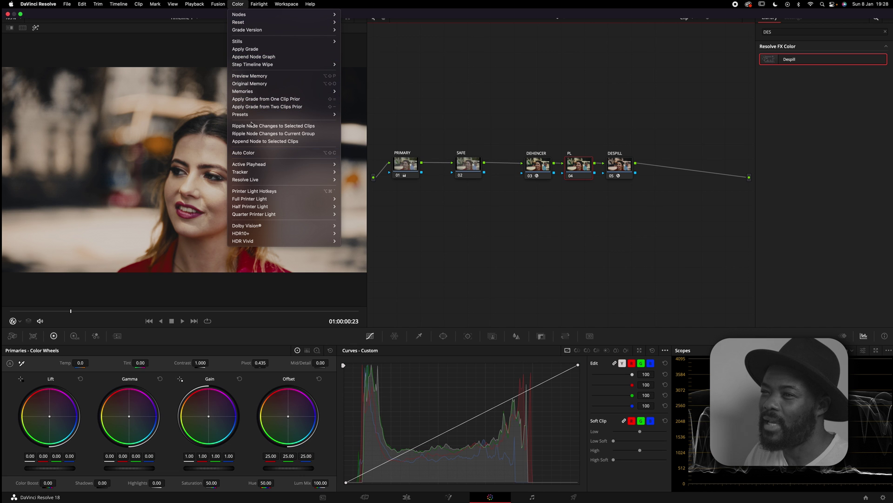
left_click(272, 192)
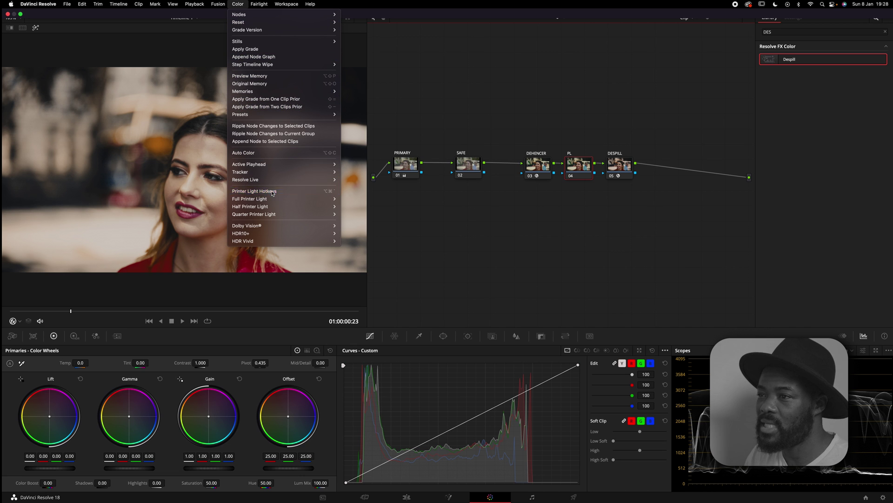
- Apply Full Printer Light Yellow - twice to the PL node, bringing the red and green offset to 23.00
left_click(240, 3)
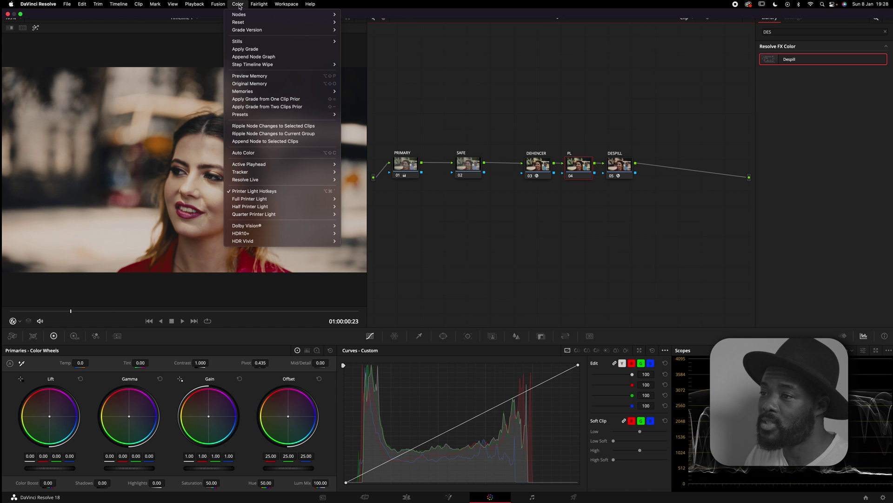
mouse_move(254, 200)
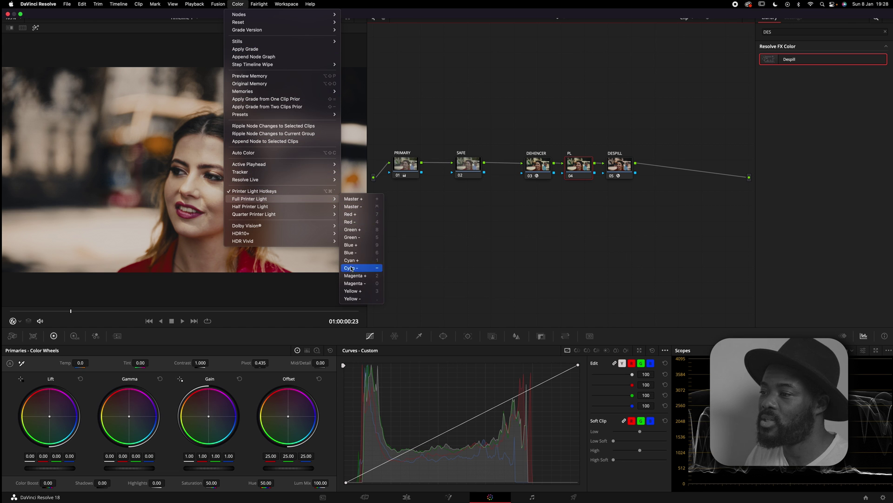
left_click(351, 298)
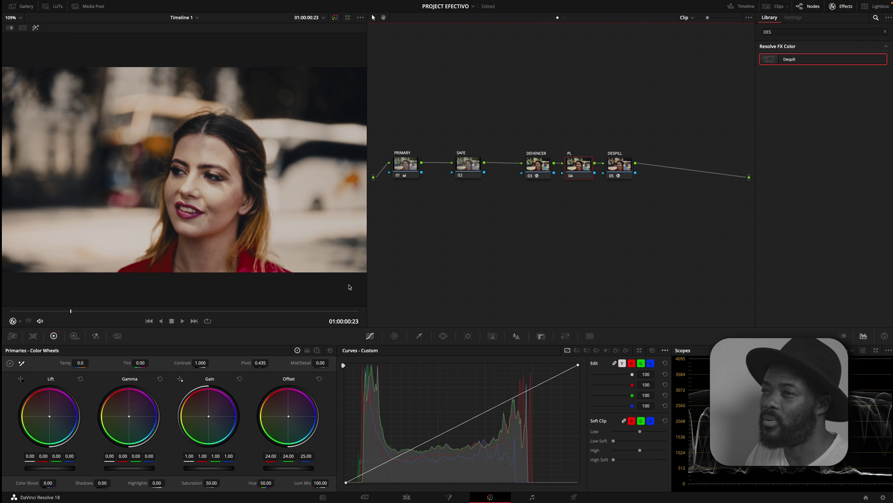
left_click(239, 3)
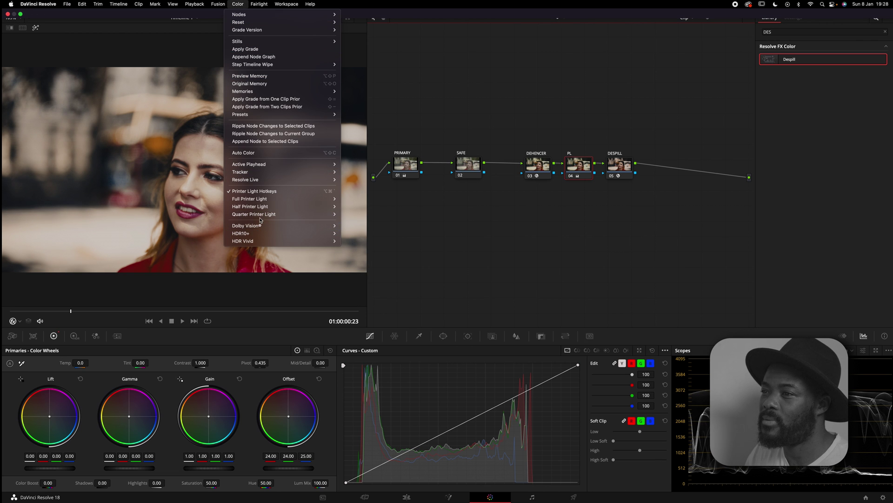
mouse_move(261, 199)
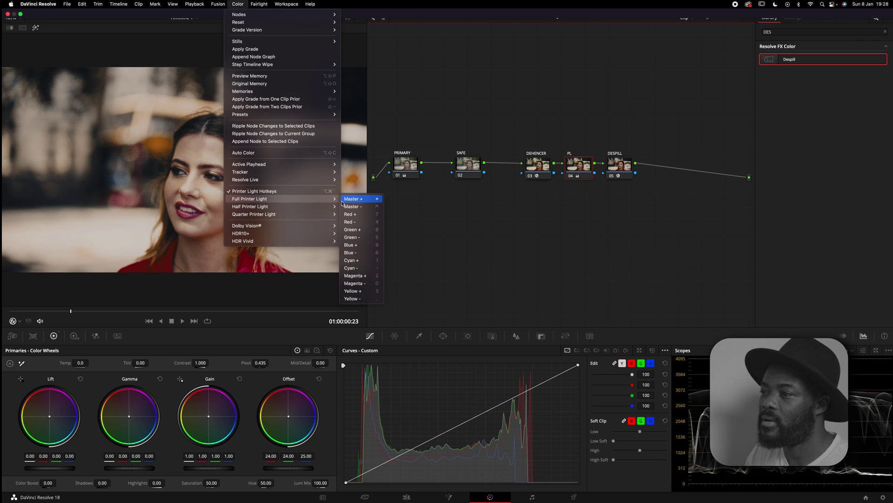
left_click(358, 299)
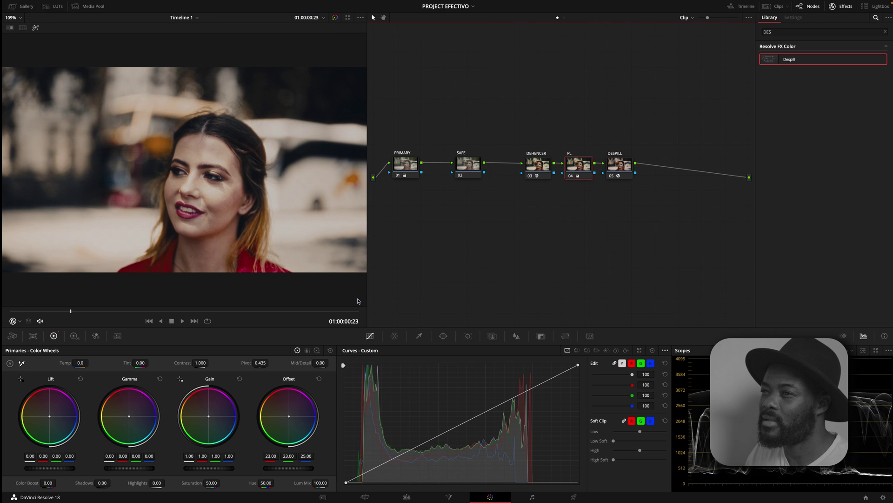
- Toggle the PL node off and on to compare the image with and without the printer light change
left_click(571, 176)
left_click(571, 176)
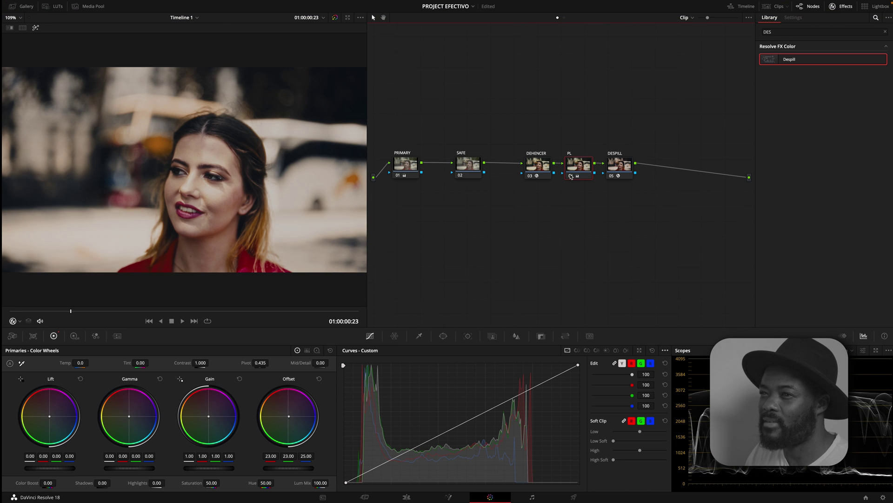
left_click(571, 177)
left_click(571, 176)
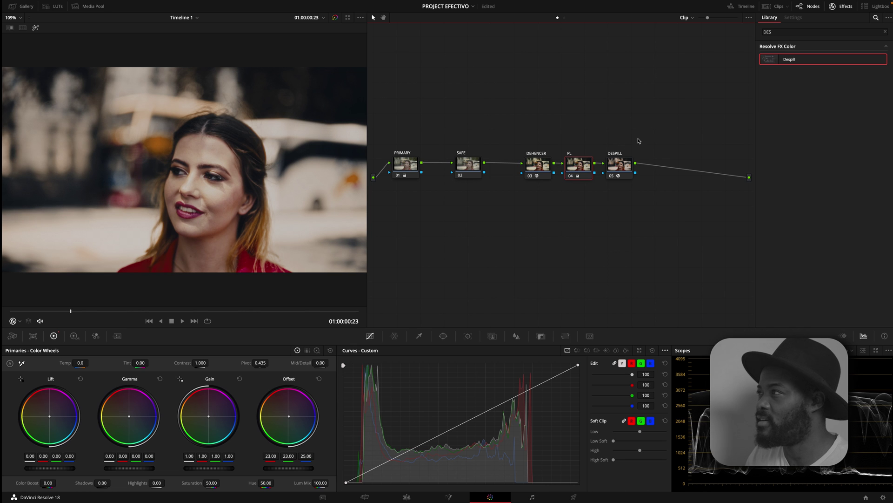
- Close the effects library and return the playhead to the clip's first frame
left_click(844, 9)
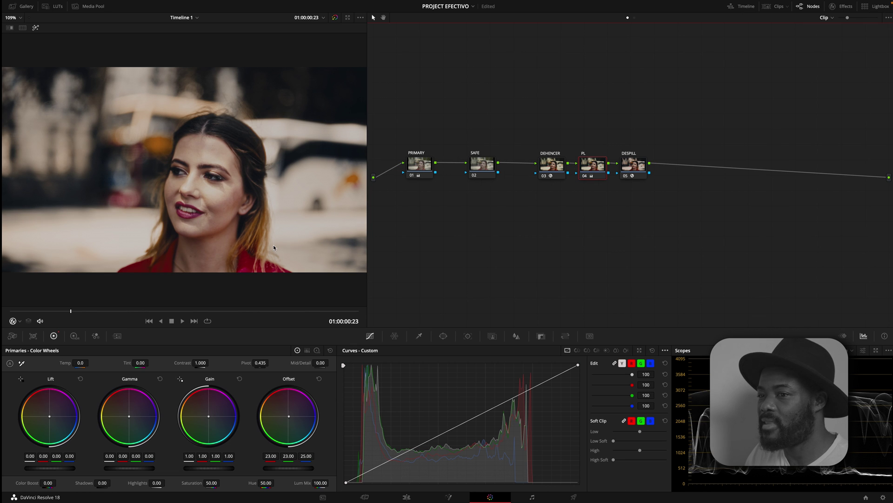
left_click(8, 310)
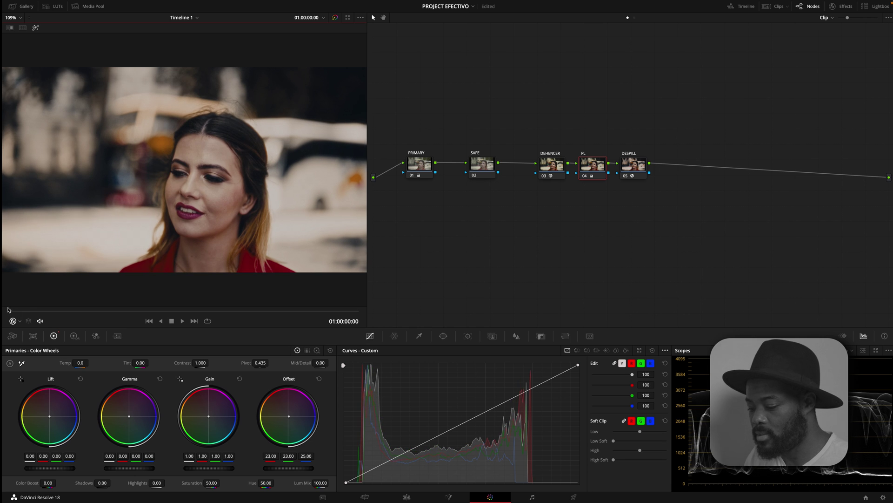